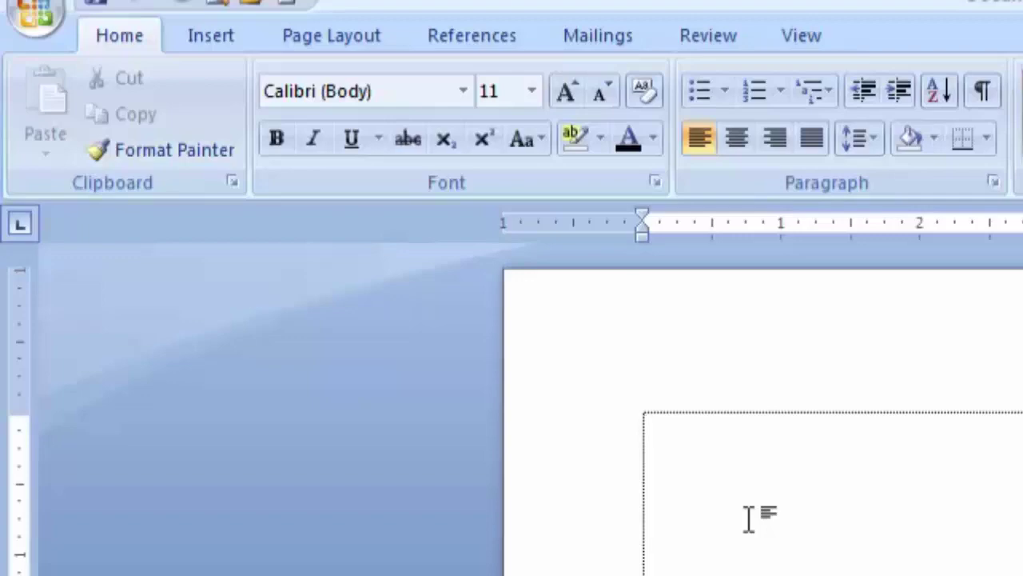
# Step: Type a centred 'Lesson 1' heading with a left-aligned 'Grammar' line beneath it
pyautogui.write('gfgfgfgg')
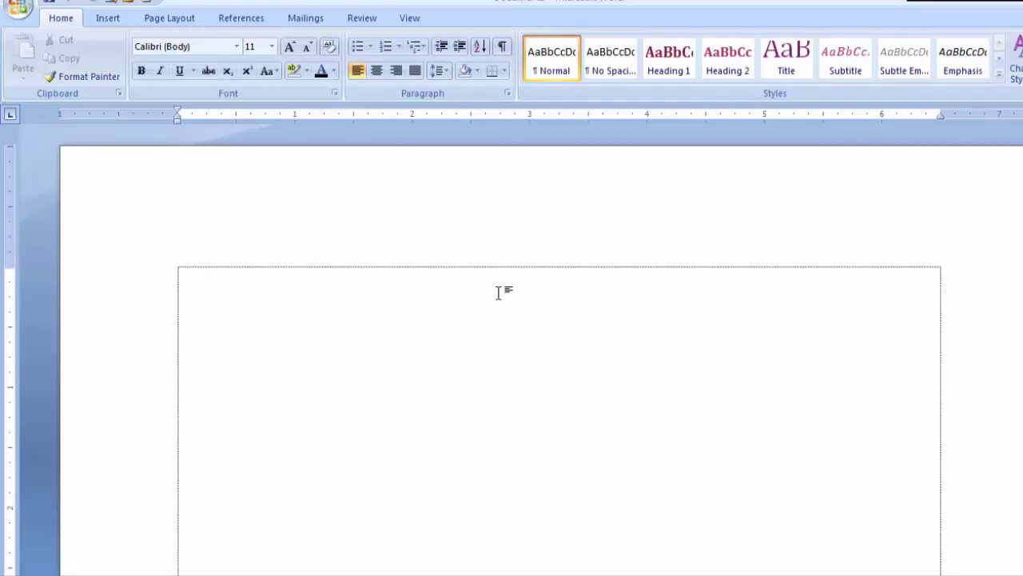
pyautogui.click(378, 72)
pyautogui.write('Lesson')
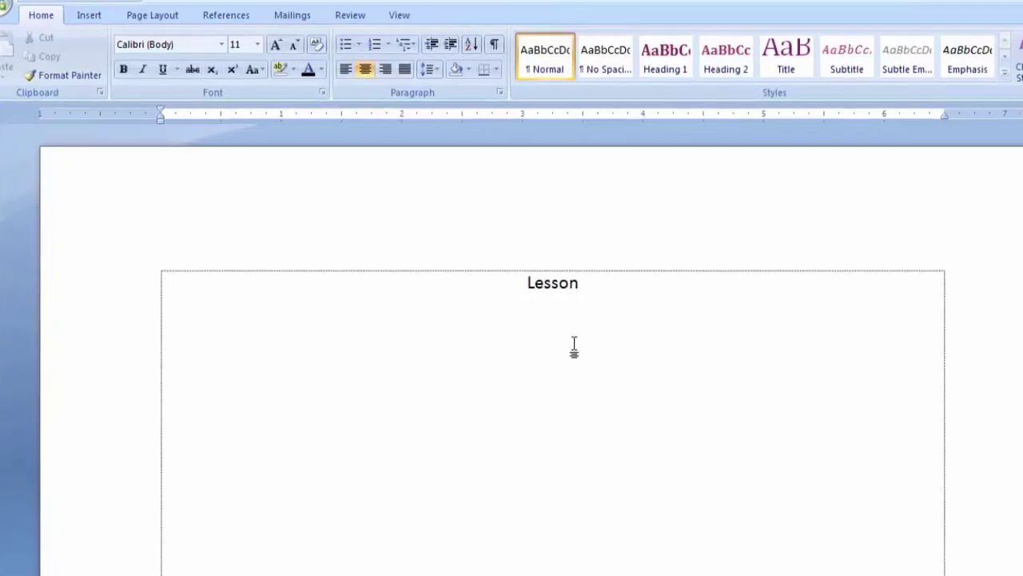
pyautogui.write(' 1')
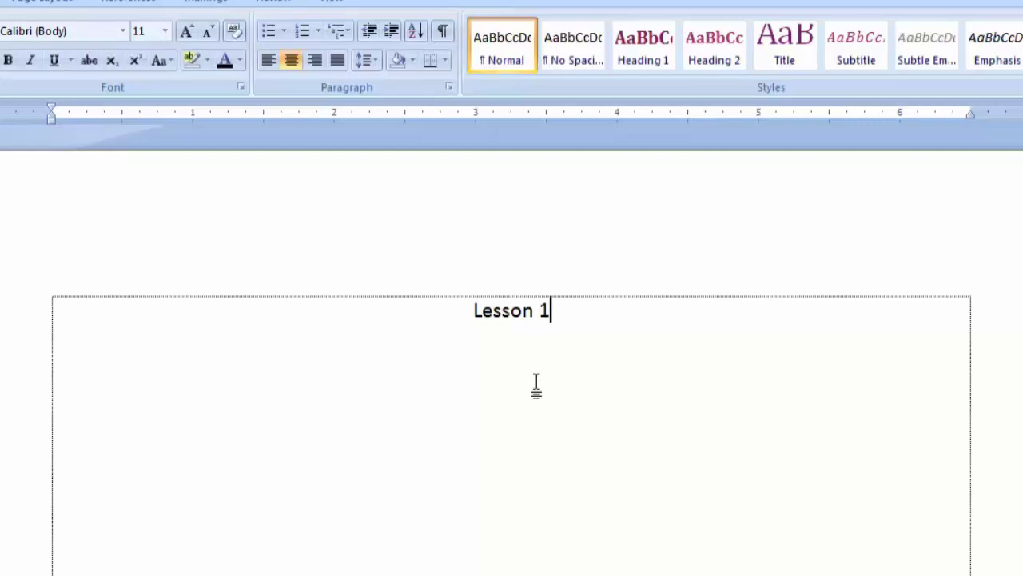
pyautogui.press('Return')
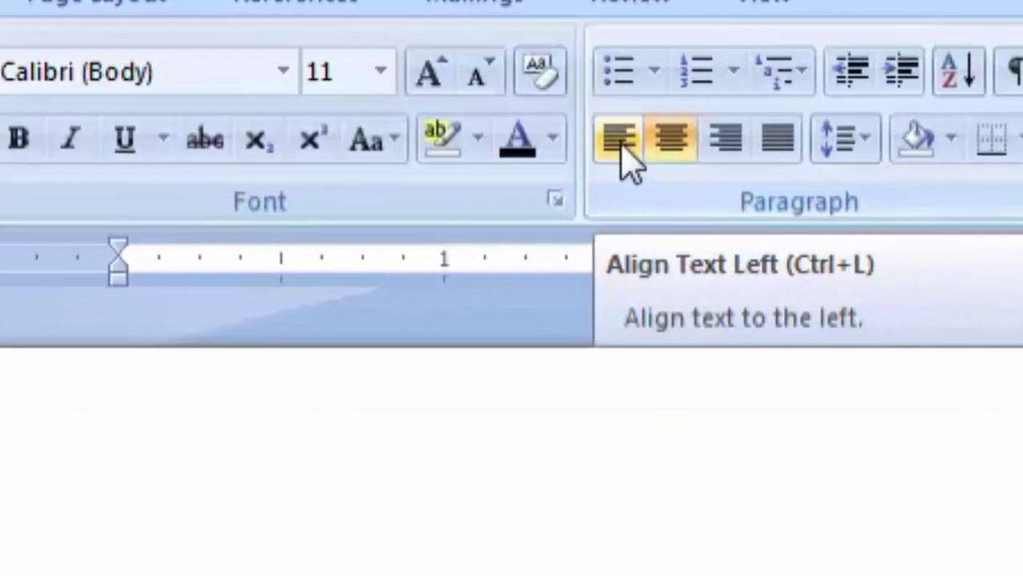
pyautogui.click(269, 62)
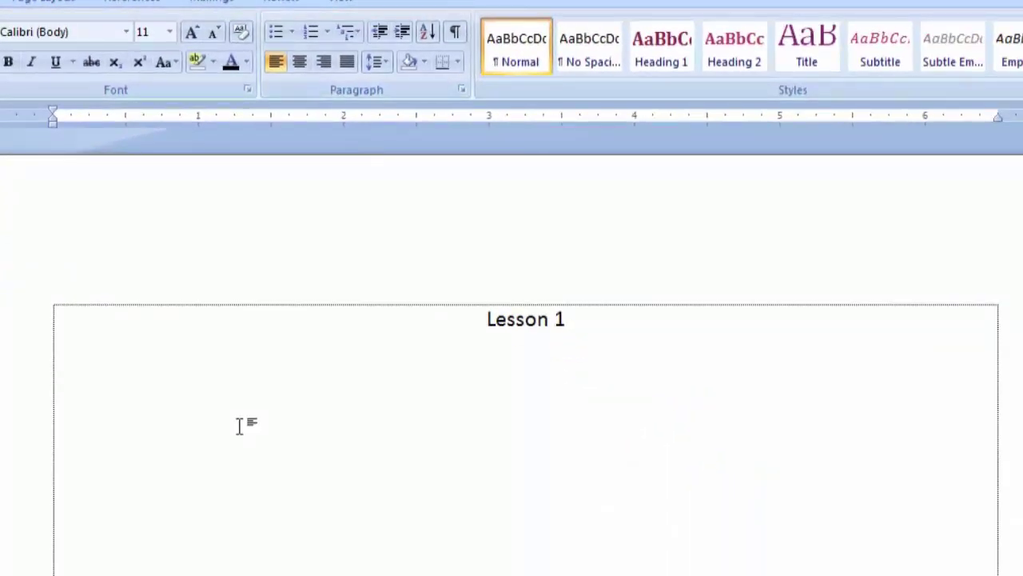
pyautogui.write('Gra')
pyautogui.write('mmar')
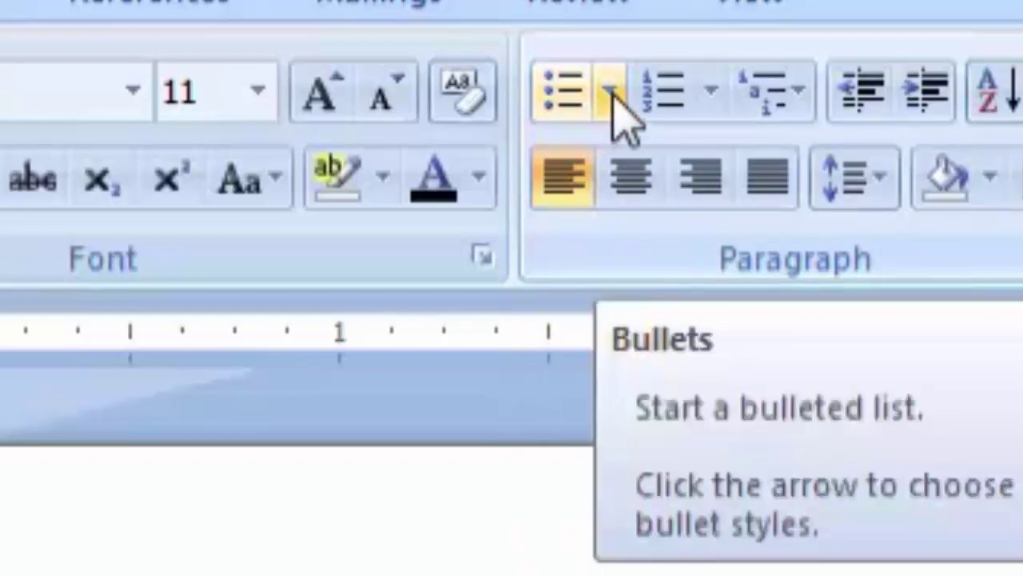
# Step: Start a round-bulleted list under Grammar with the item 'Present Simple'
pyautogui.click(613, 92)
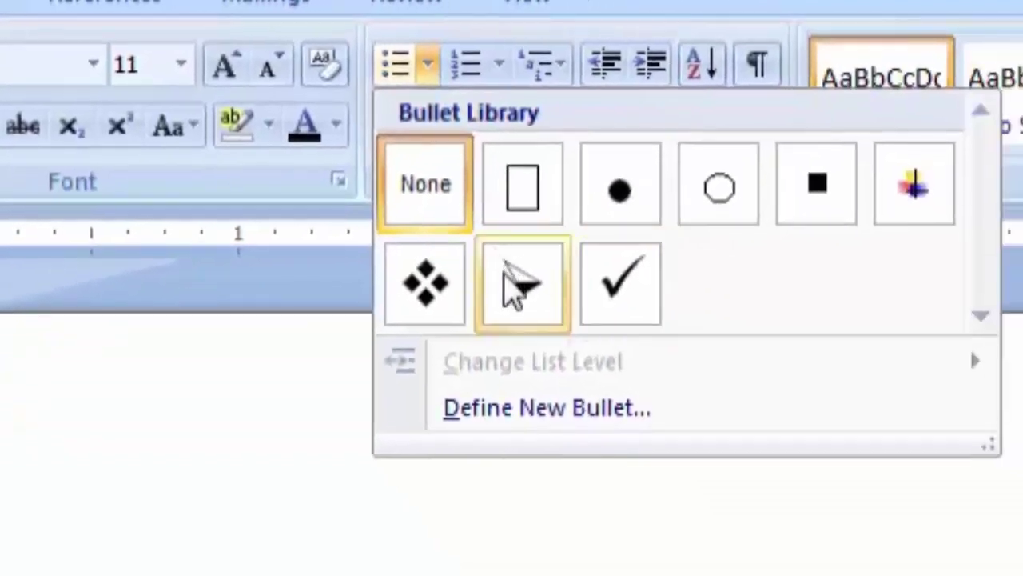
pyautogui.click(631, 199)
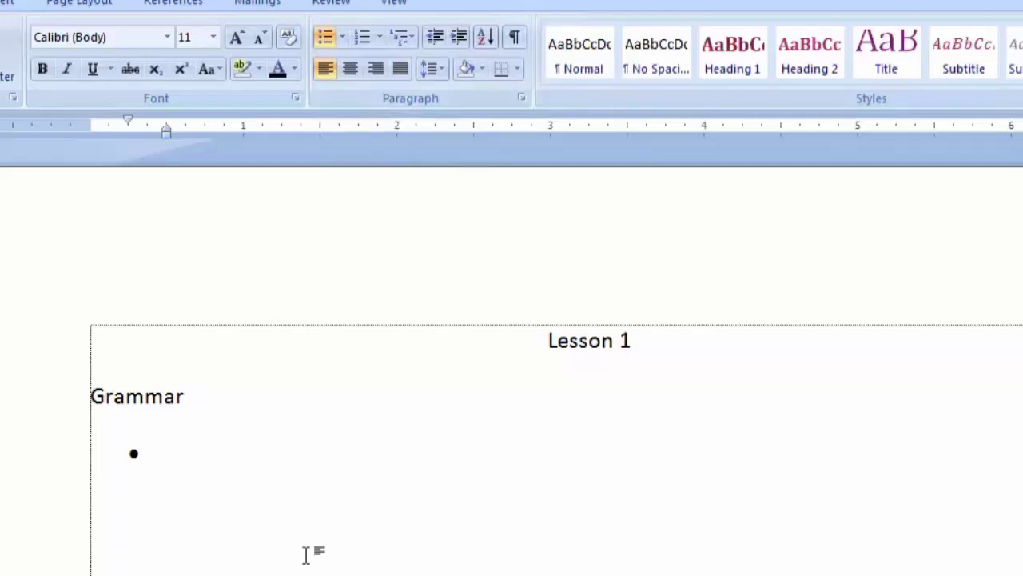
pyautogui.write('Pres')
pyautogui.write('n')
pyautogui.press('BackSpace')
pyautogui.write('ent')
pyautogui.press('BackSpace')
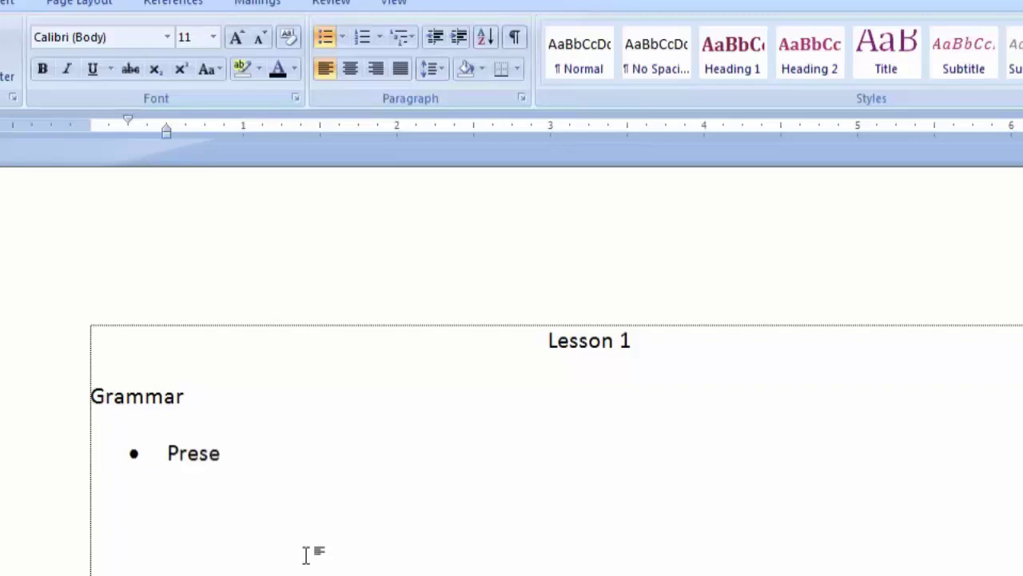
pyautogui.write('nt')
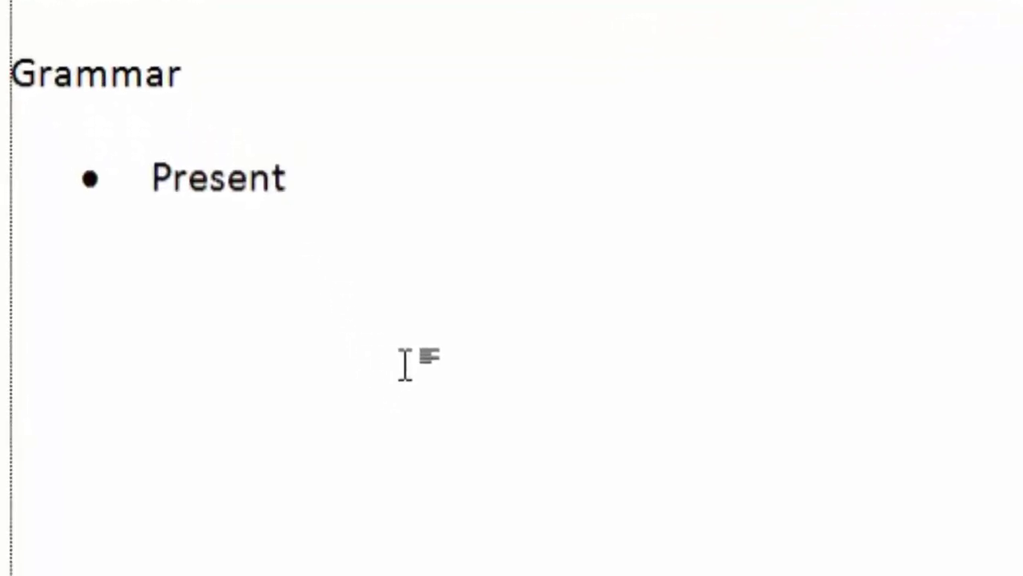
pyautogui.write(' Simpl')
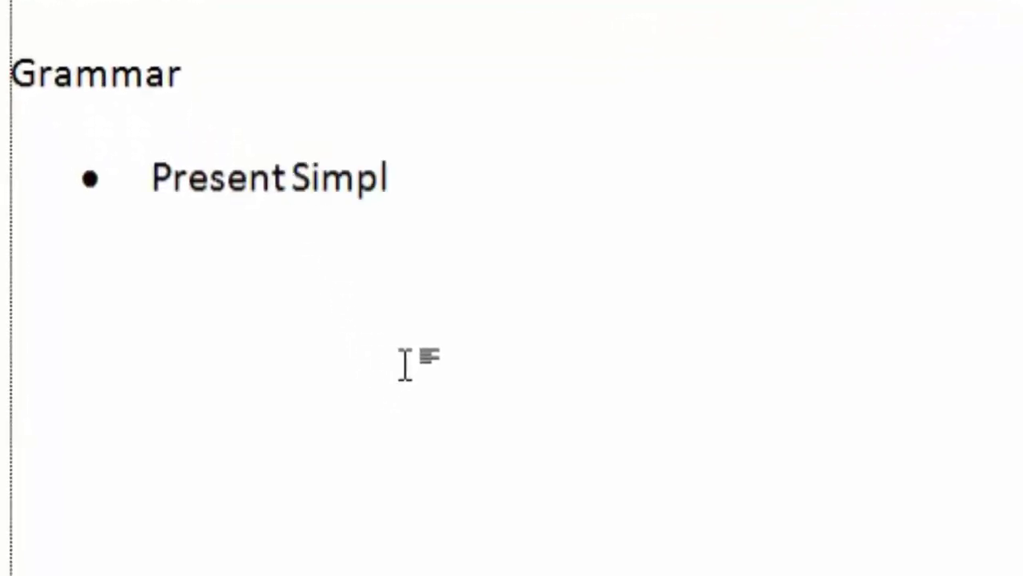
pyautogui.write('e')
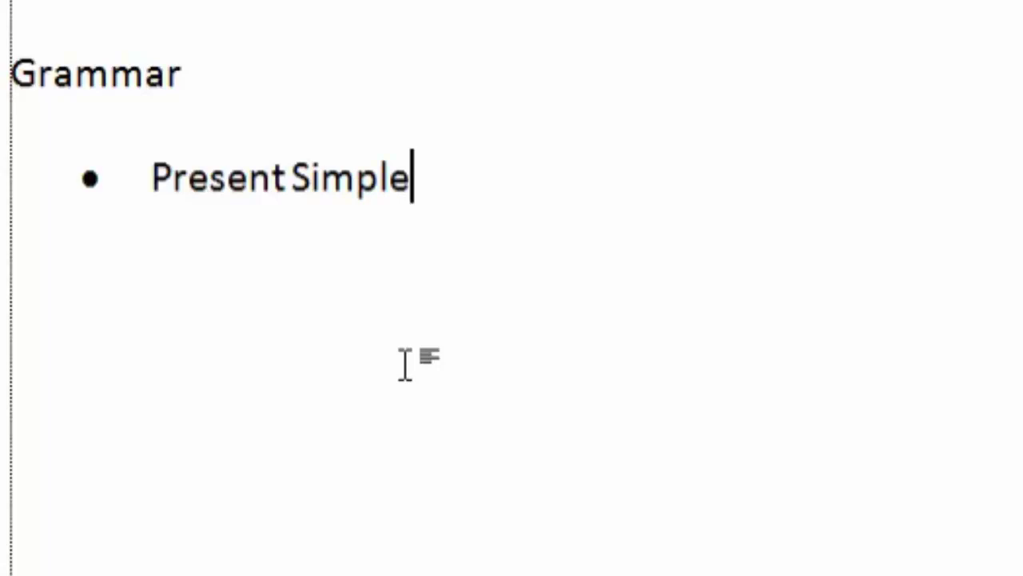
pyautogui.press('Return')
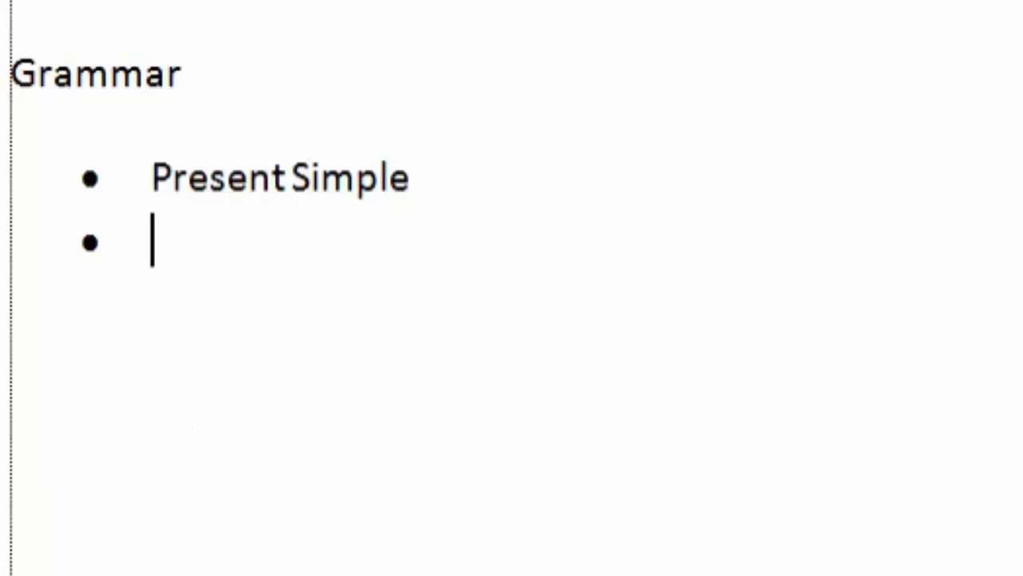
# Step: Add 'Present Continue' (correcting the misspelling 'Contine') and 'Present Perfect' as bullet items
pyautogui.write('Pres')
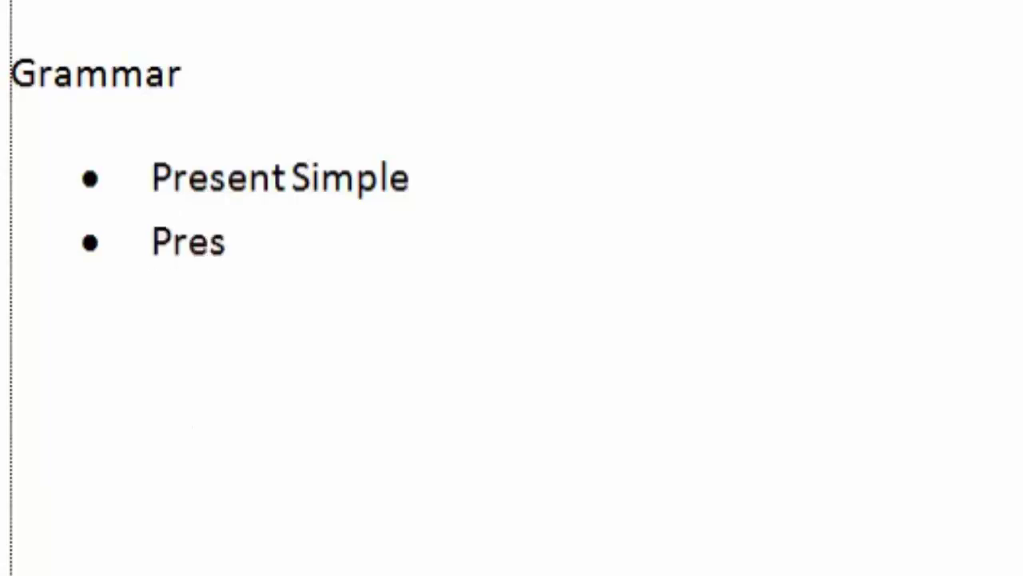
pyautogui.write('ent C')
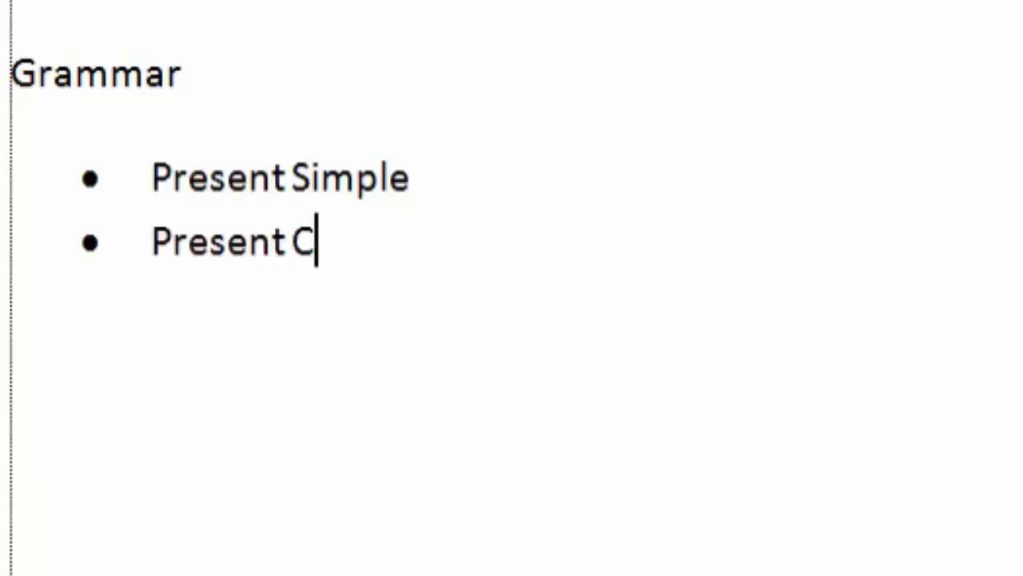
pyautogui.write('onti')
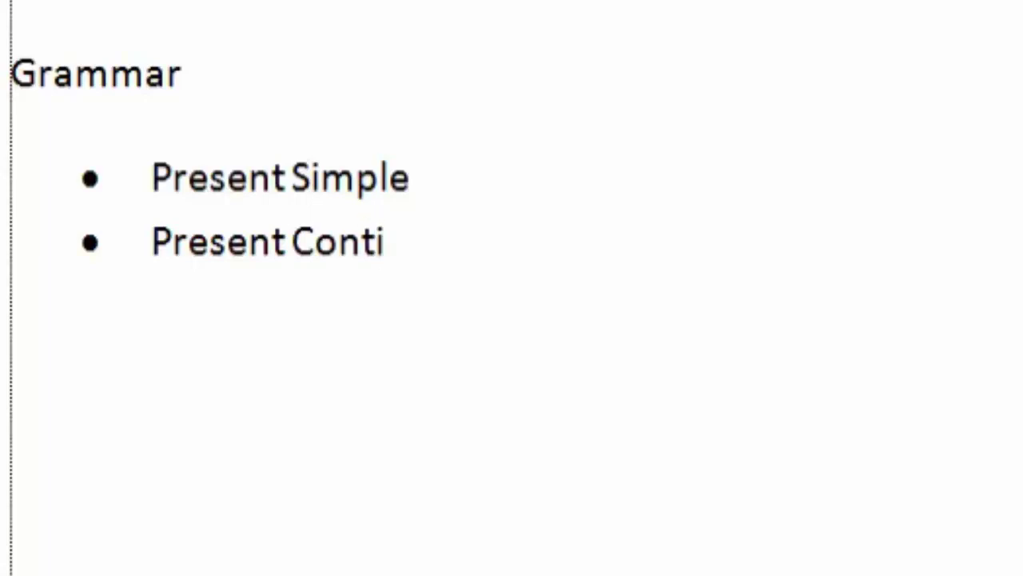
pyautogui.write('ne')
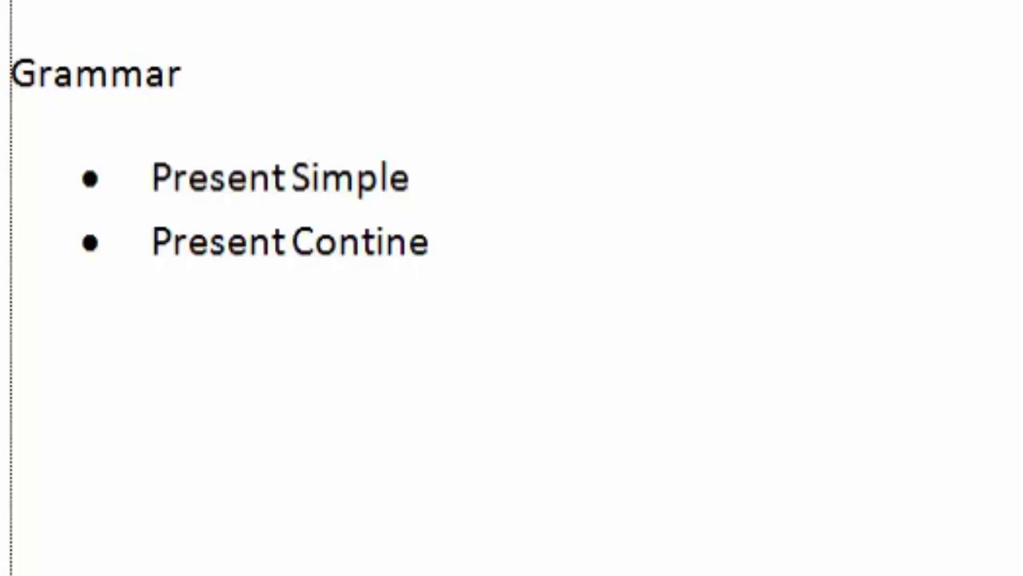
pyautogui.press('Return')
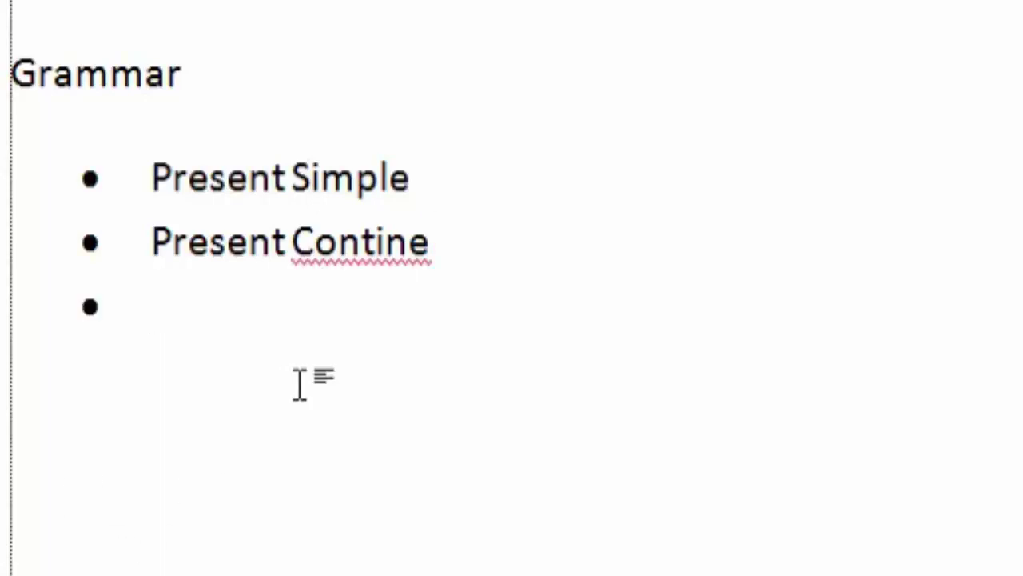
pyautogui.rightClick(368, 244)
pyautogui.click(552, 4)
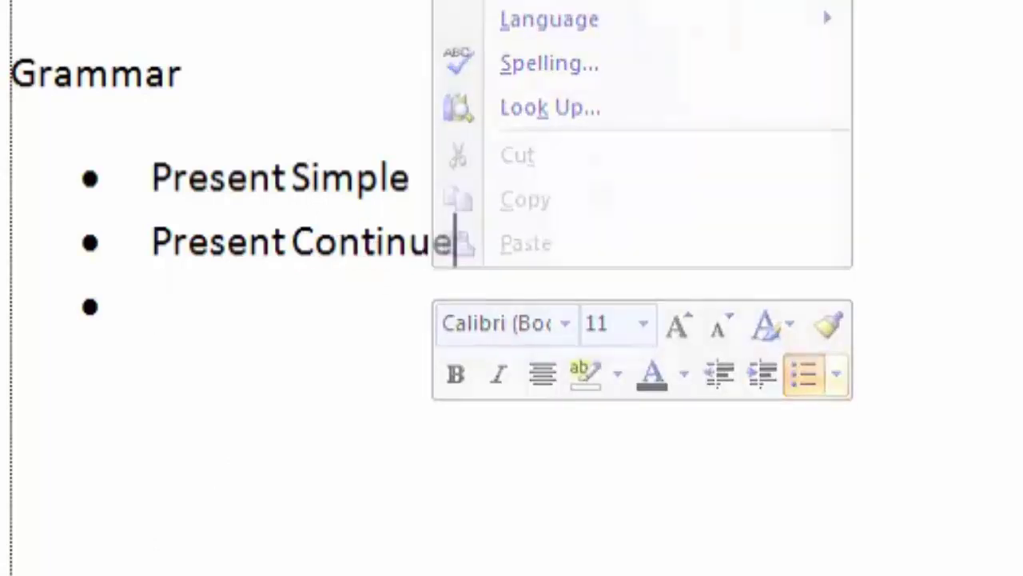
pyautogui.click(218, 334)
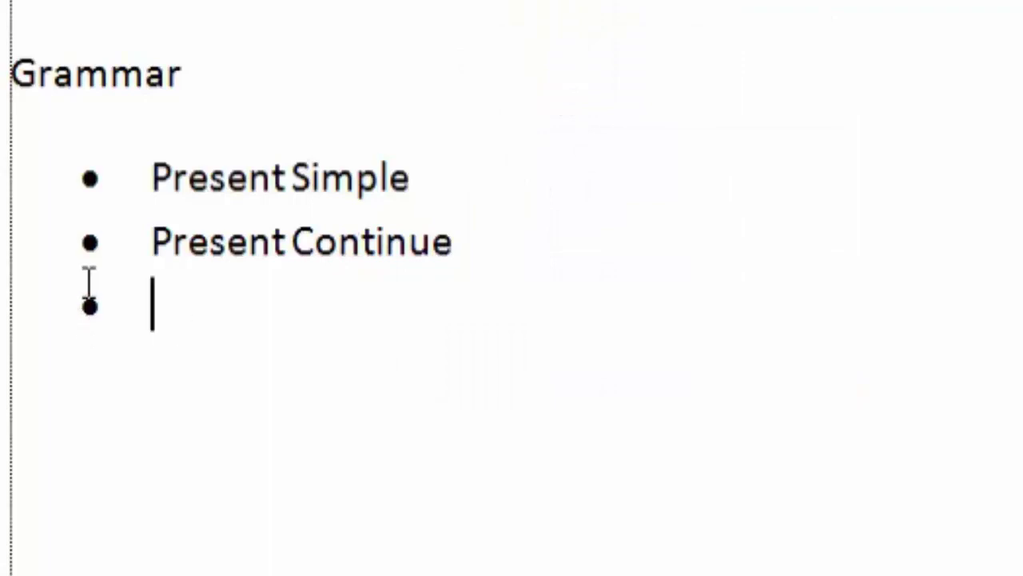
pyautogui.write('P')
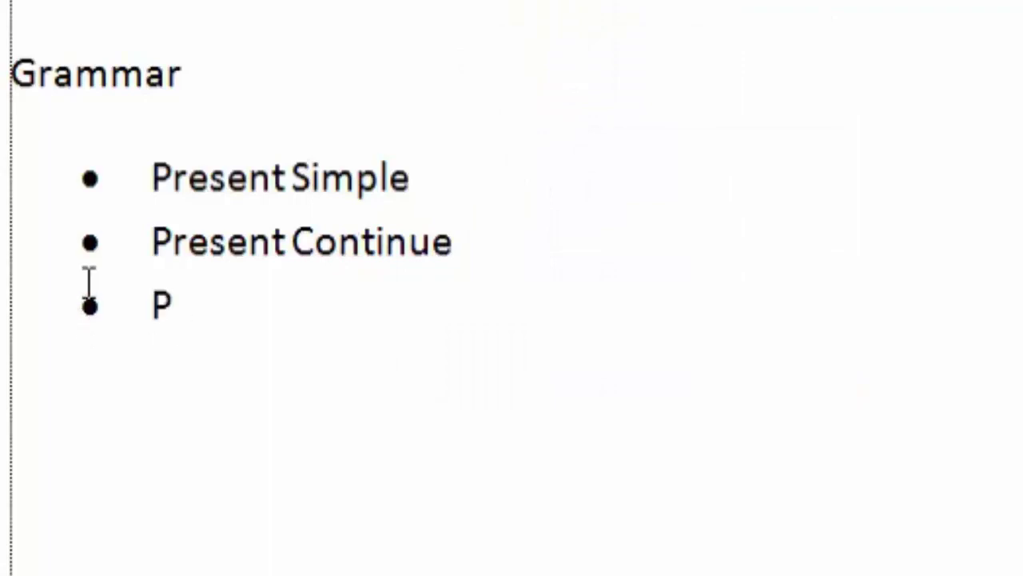
pyautogui.write('resent')
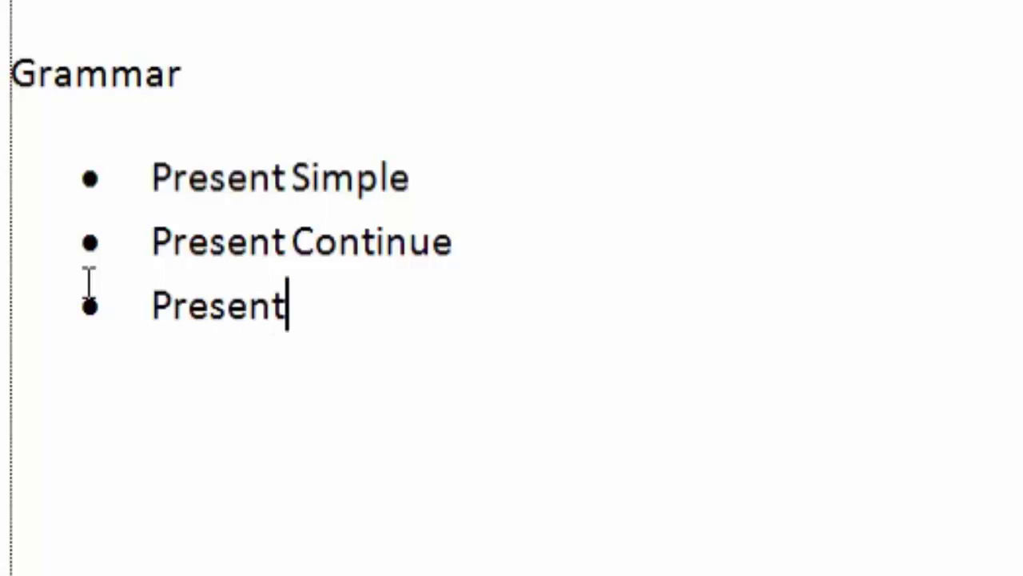
pyautogui.write(' Per')
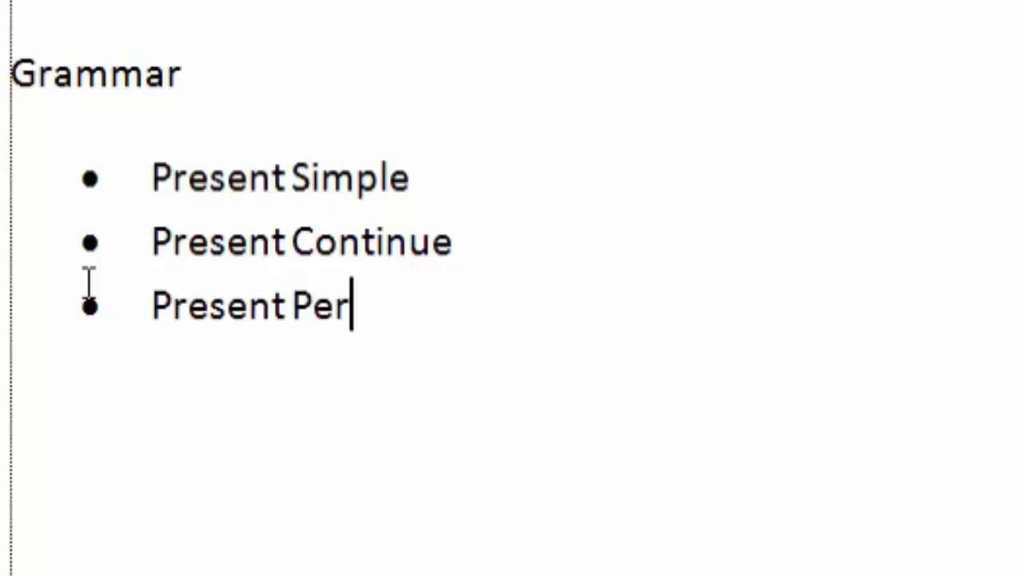
pyautogui.write('f')
pyautogui.write('ect')
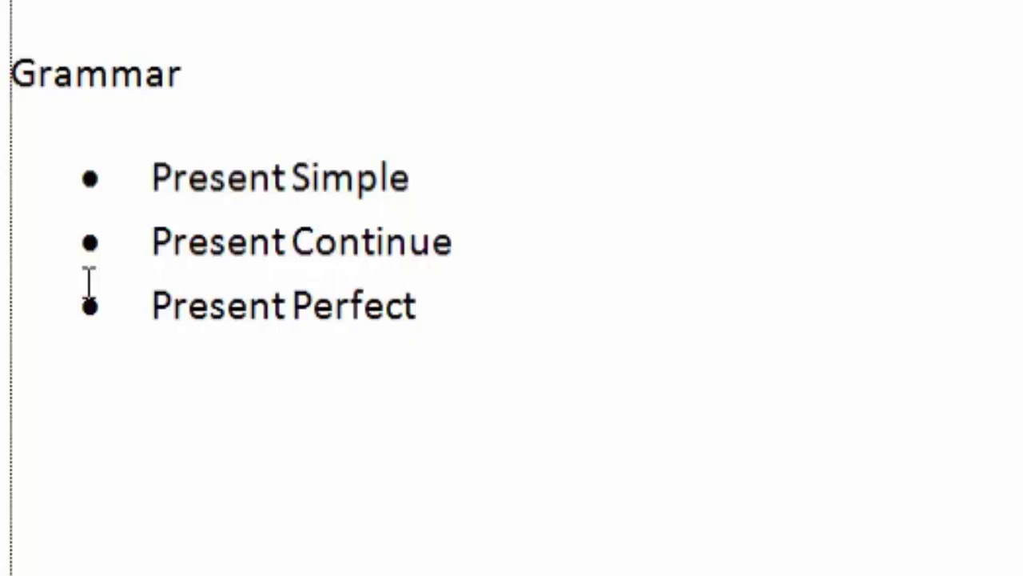
# Step: Add four placeholder bullet items of filler text below Present Perfect
pyautogui.press('Return')
pyautogui.write('hjhjhj')
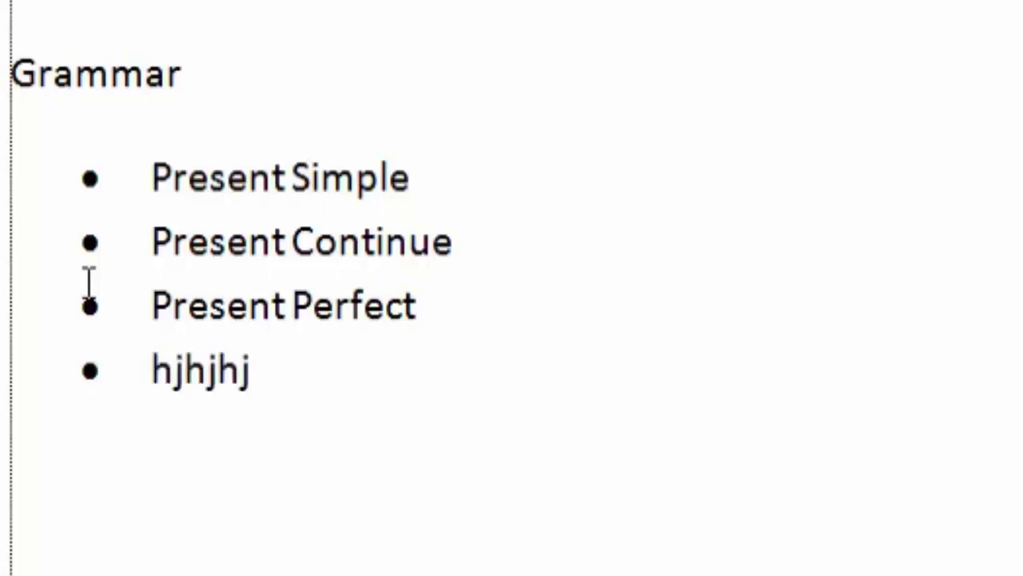
pyautogui.write('jj')
pyautogui.press('Return')
pyautogui.write('hj')
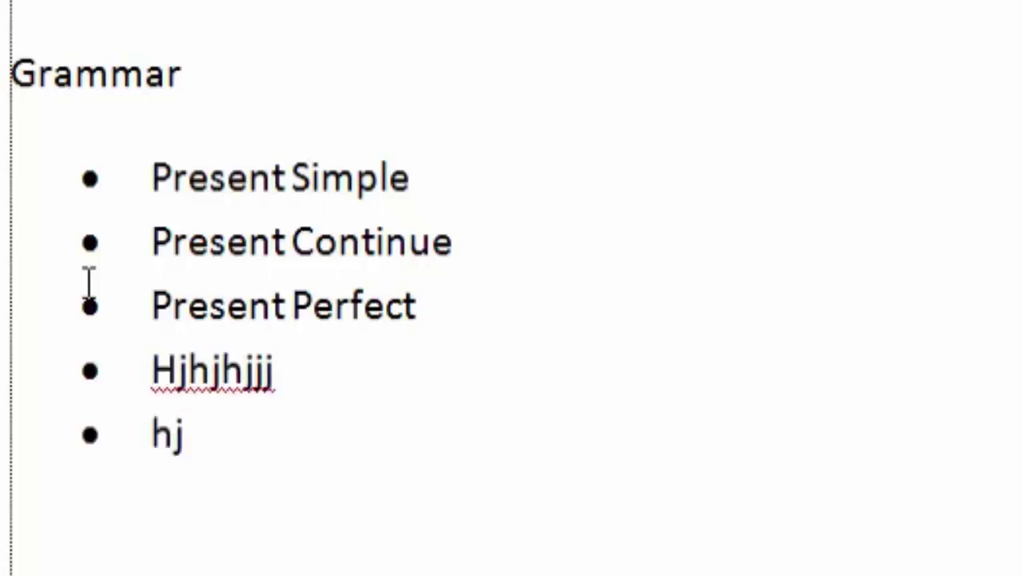
pyautogui.write('hjhjhj')
pyautogui.press('Return')
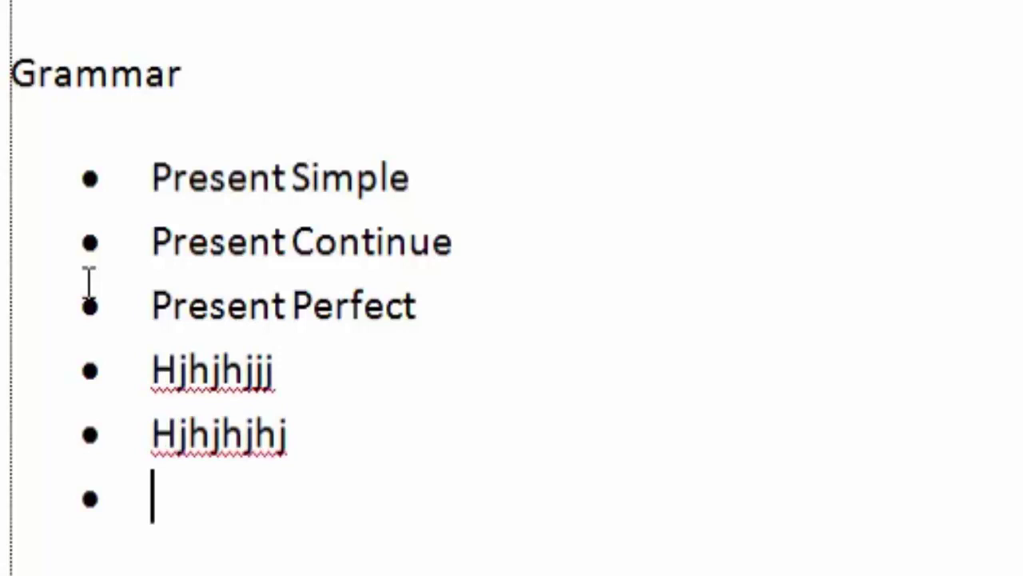
pyautogui.write('jhjhjhjhj')
pyautogui.press('Return')
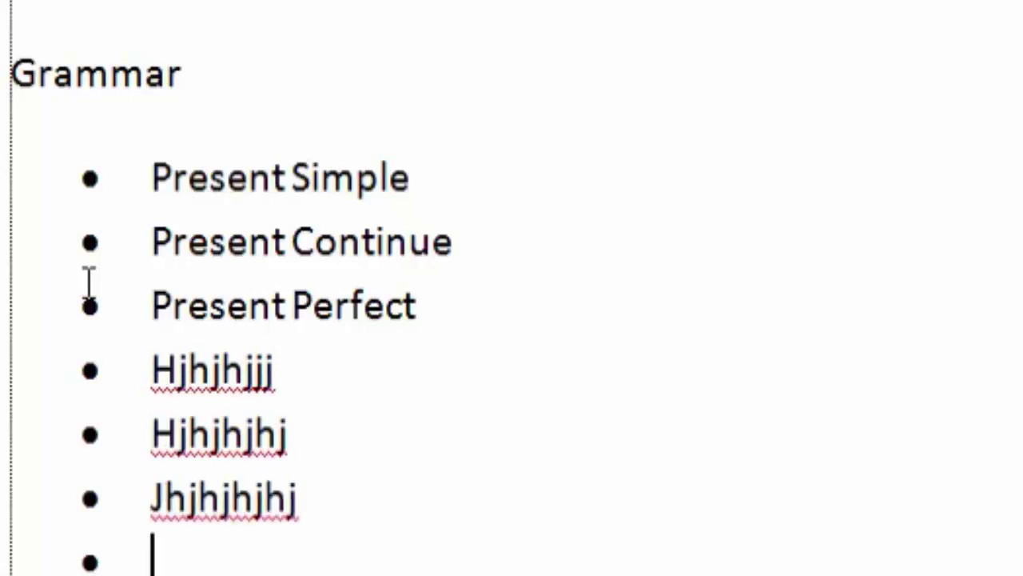
pyautogui.write('hjhjhjhjhjhj')
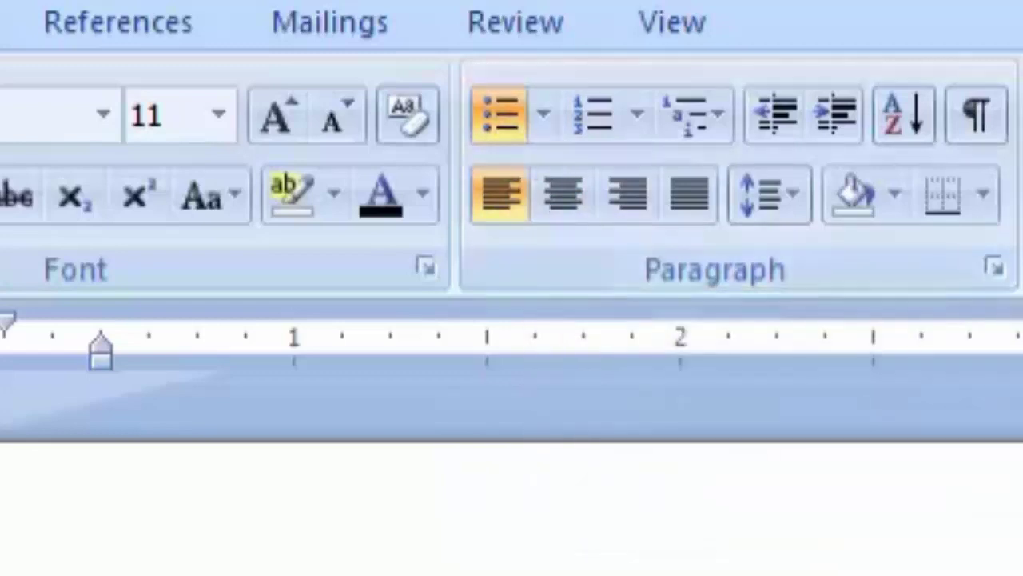
# Step: Try checkmark bullets on the Grammar list, then switch it to hollow-square bullets
pyautogui.click(544, 116)
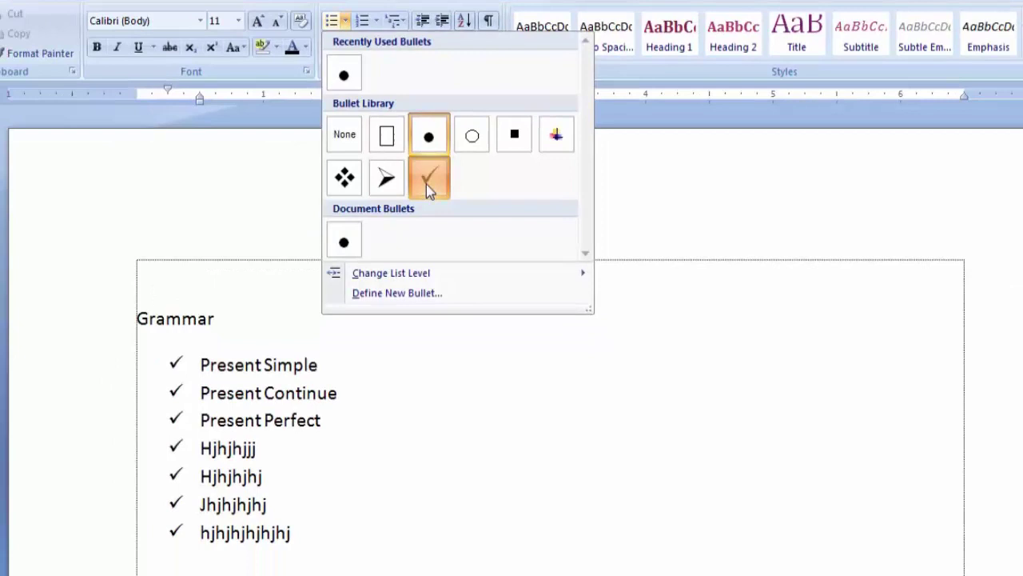
pyautogui.click(429, 179)
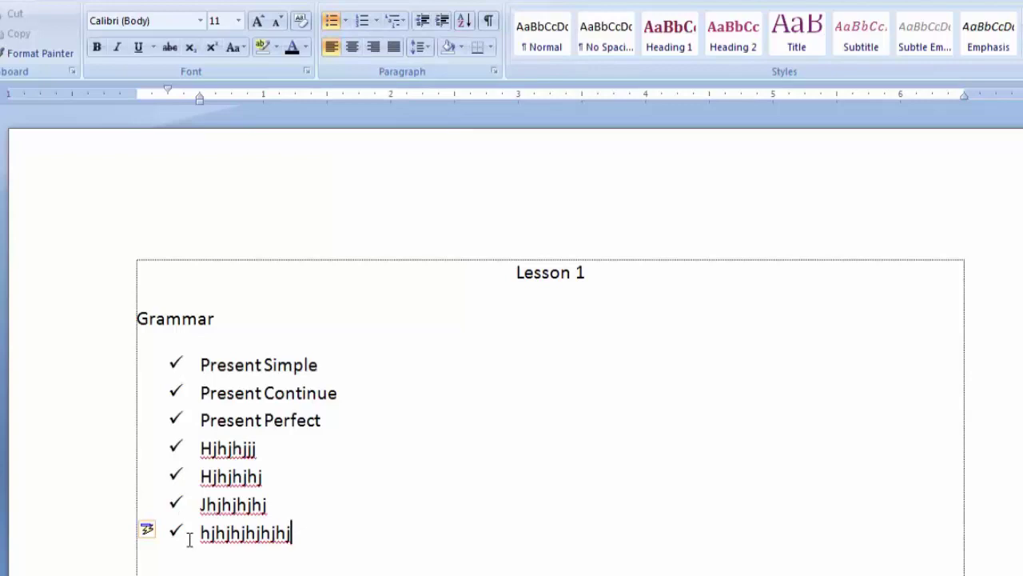
pyautogui.click(346, 21)
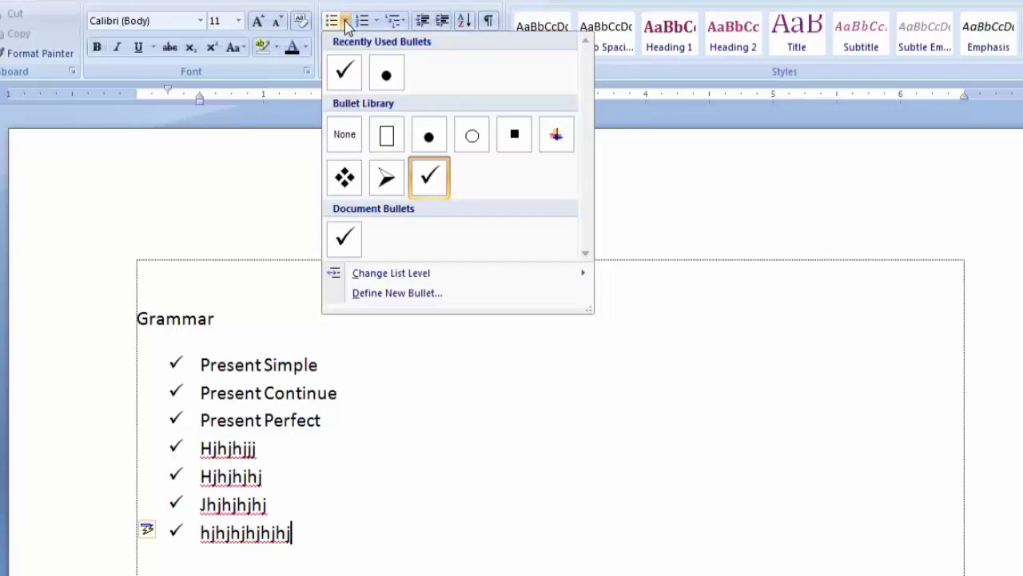
pyautogui.click(387, 139)
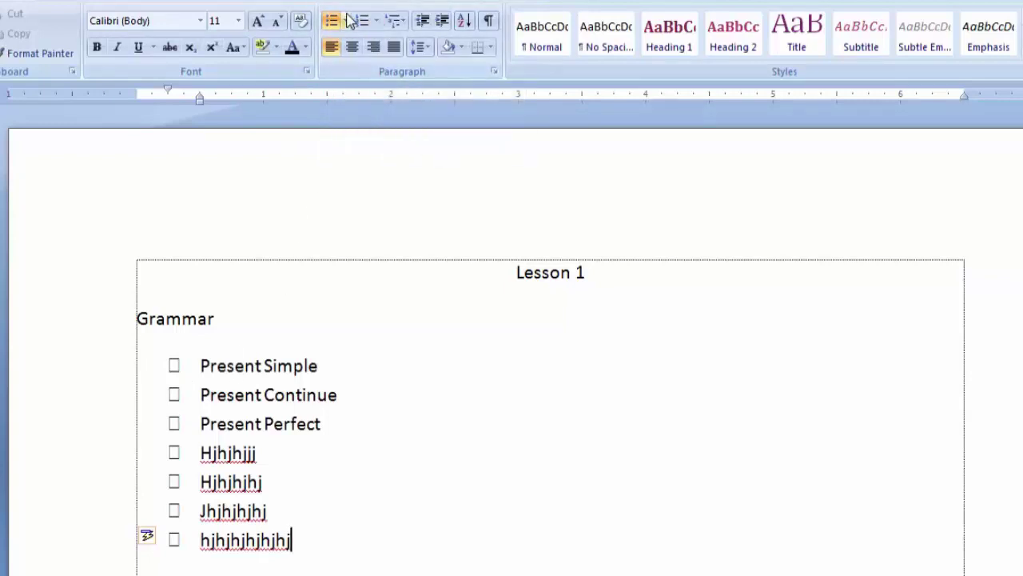
pyautogui.click(345, 22)
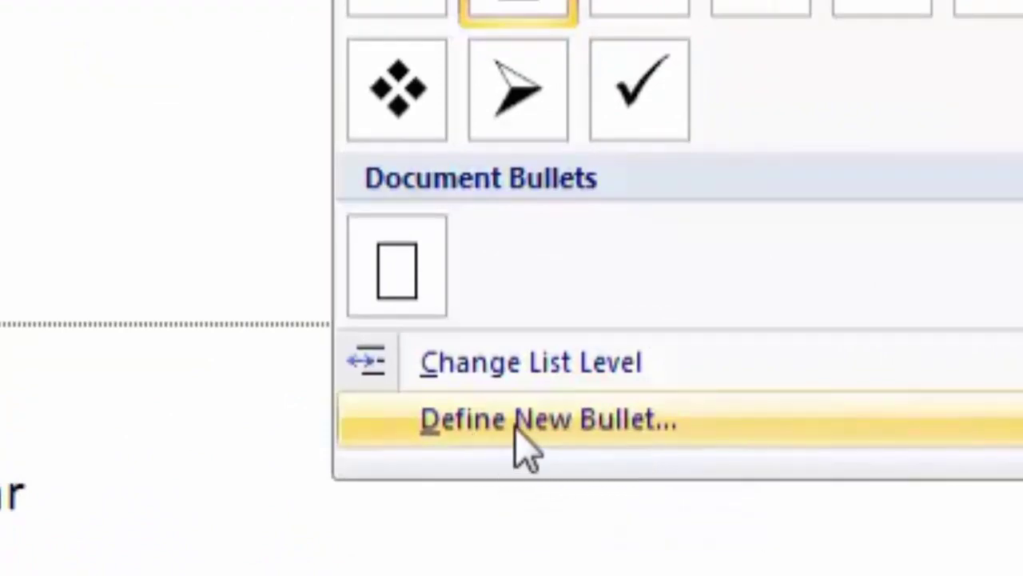
pyautogui.click(618, 430)
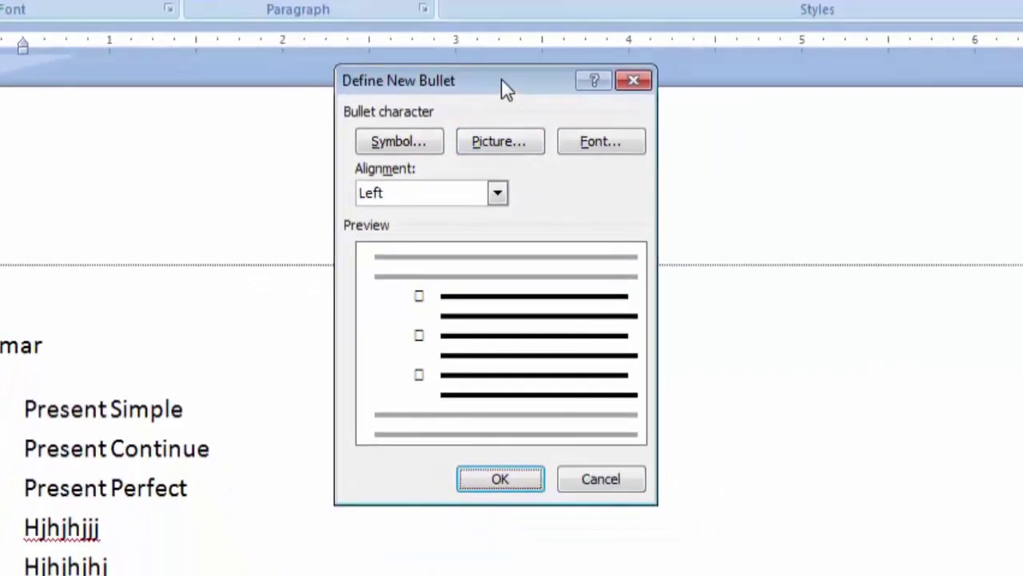
pyautogui.moveTo(506, 90); pyautogui.dragTo(578, 174)
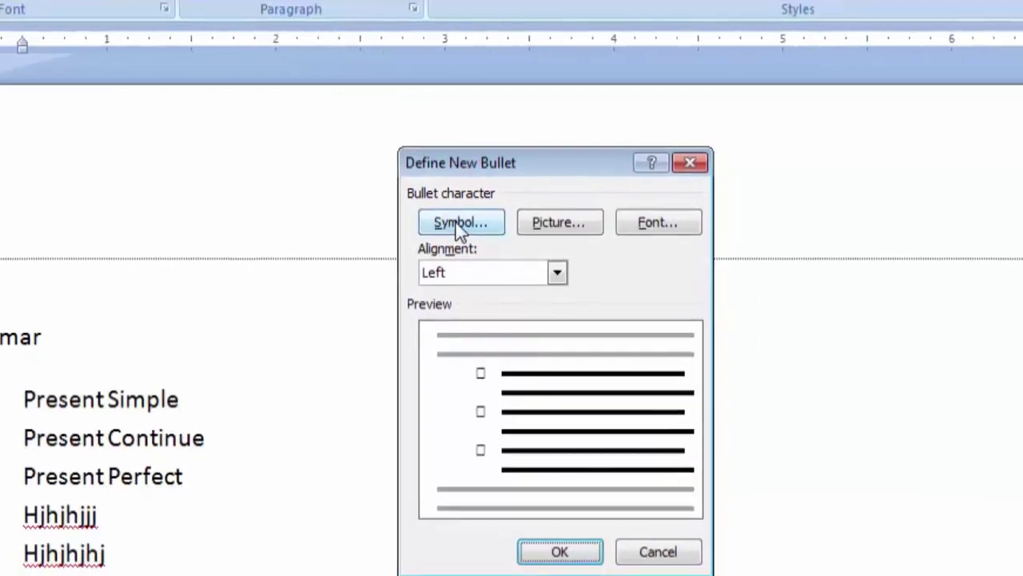
pyautogui.click(431, 209)
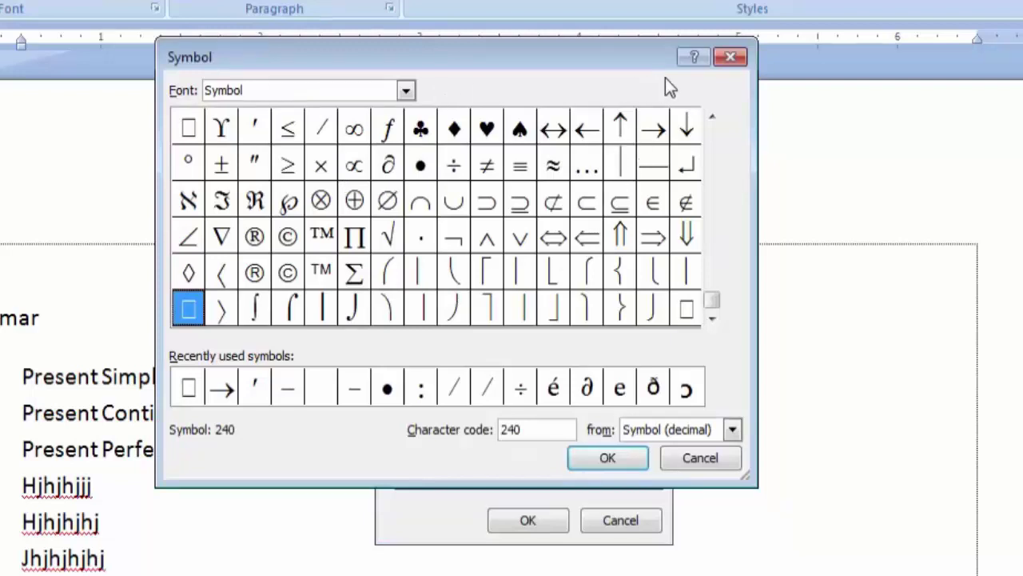
pyautogui.click(734, 57)
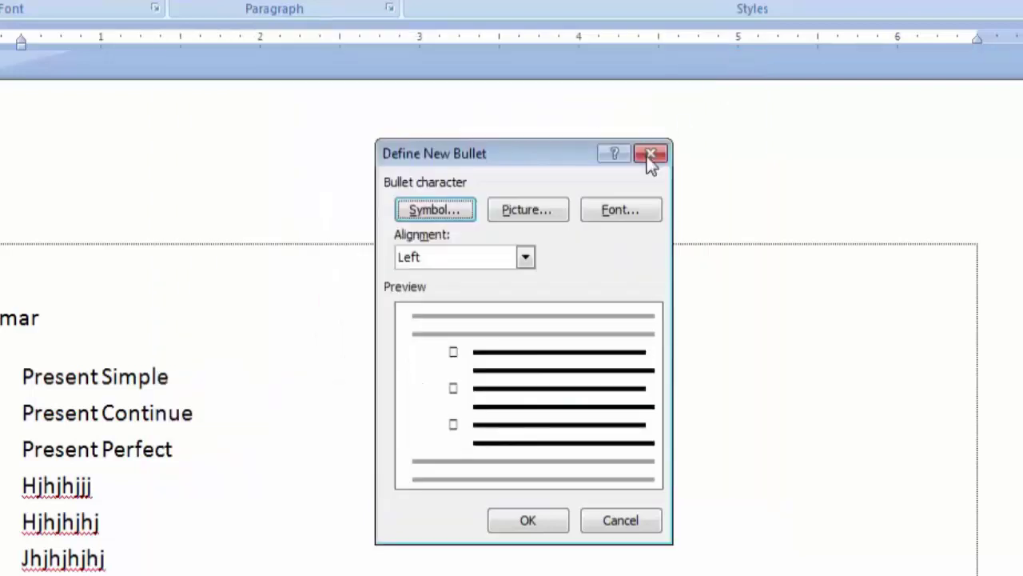
pyautogui.click(521, 213)
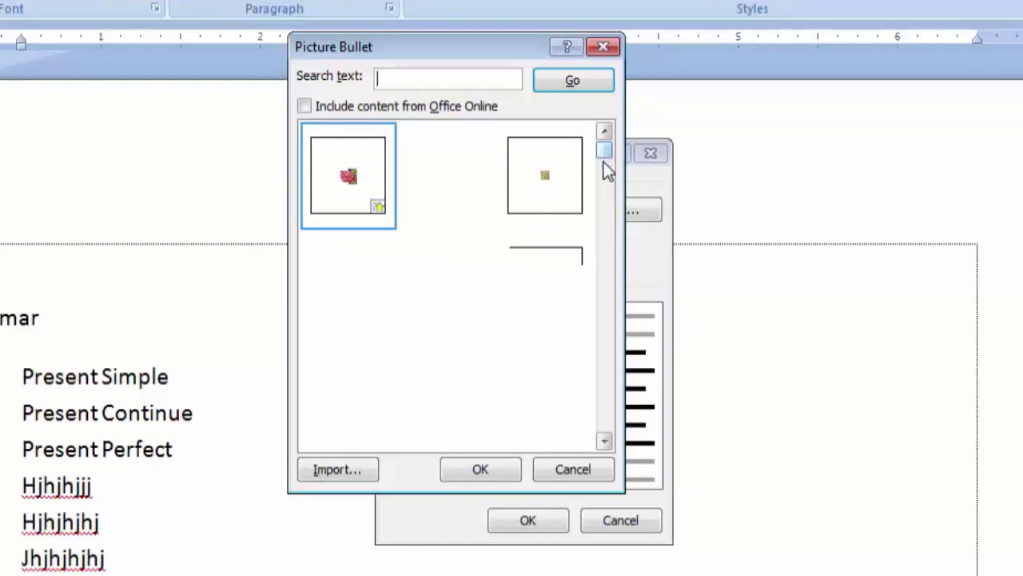
pyautogui.moveTo(606, 162)
pyautogui.mouseDown()
pyautogui.moveTo(608, 258)
pyautogui.moveTo(605, 107)
pyautogui.mouseUp()
pyautogui.click(602, 49)
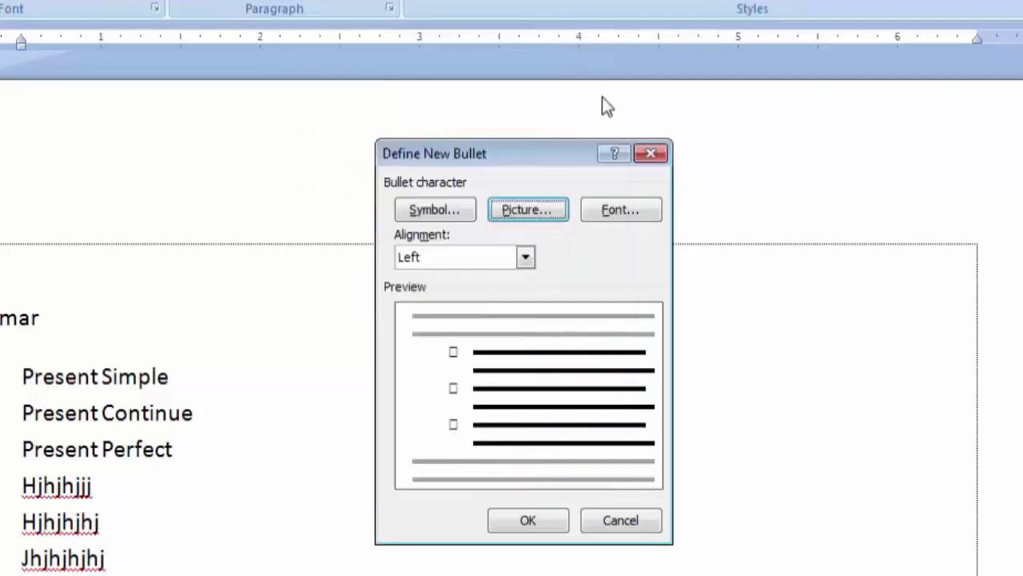
pyautogui.click(614, 209)
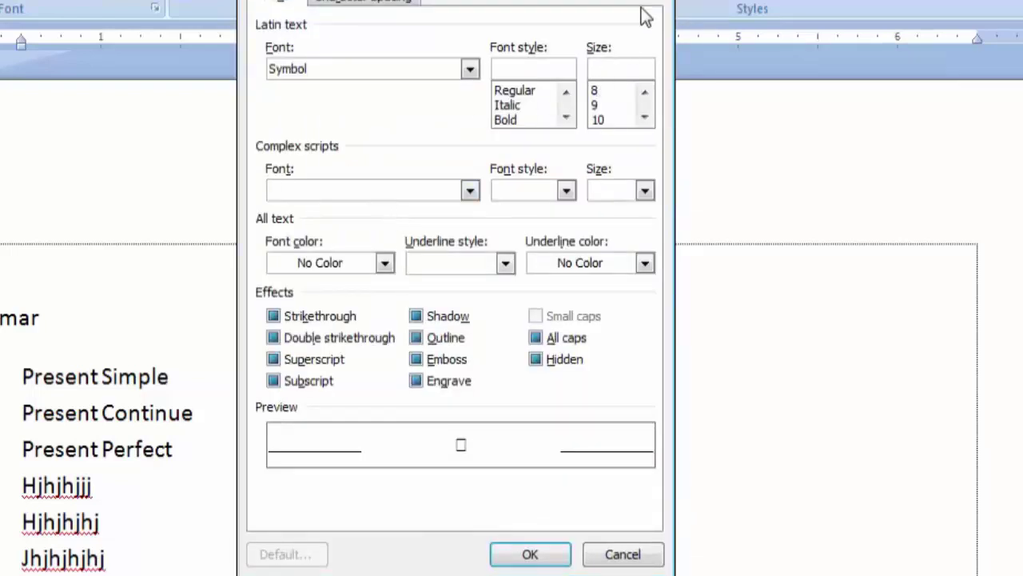
pyautogui.press('Escape')
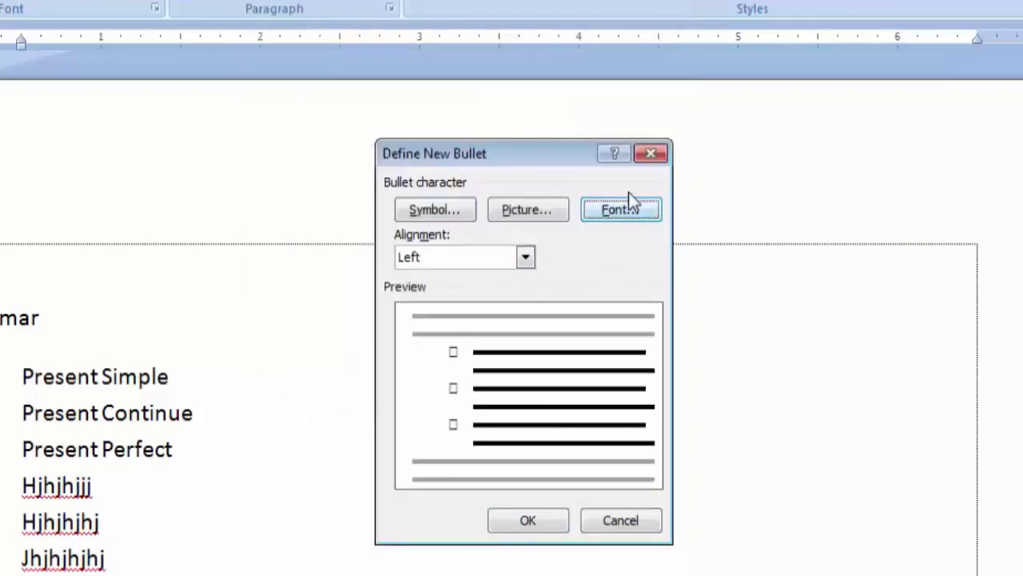
pyautogui.click(651, 153)
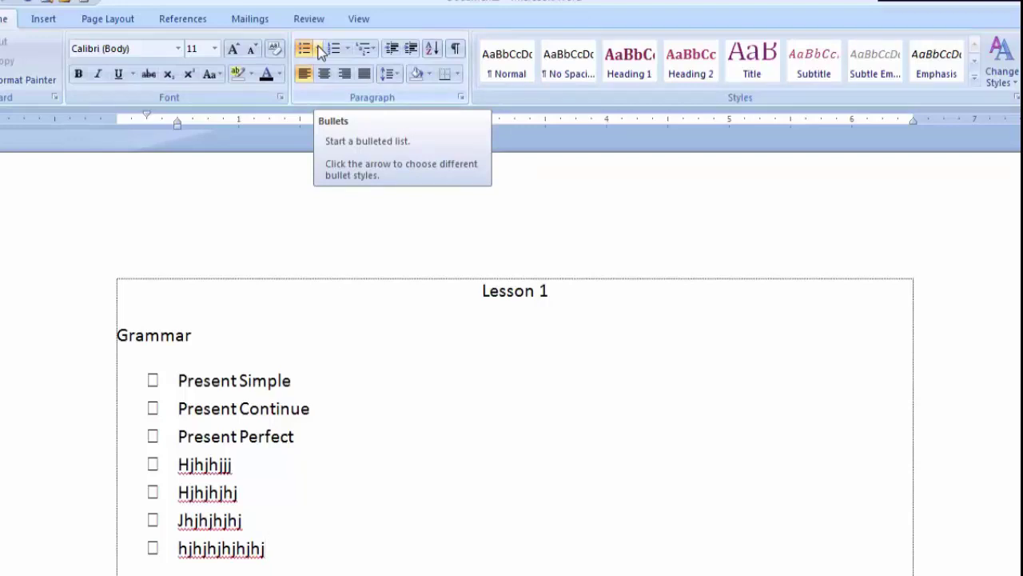
# Step: Choose Define New Bullet from the Bullets dropdown for the Grammar list
pyautogui.click(319, 49)
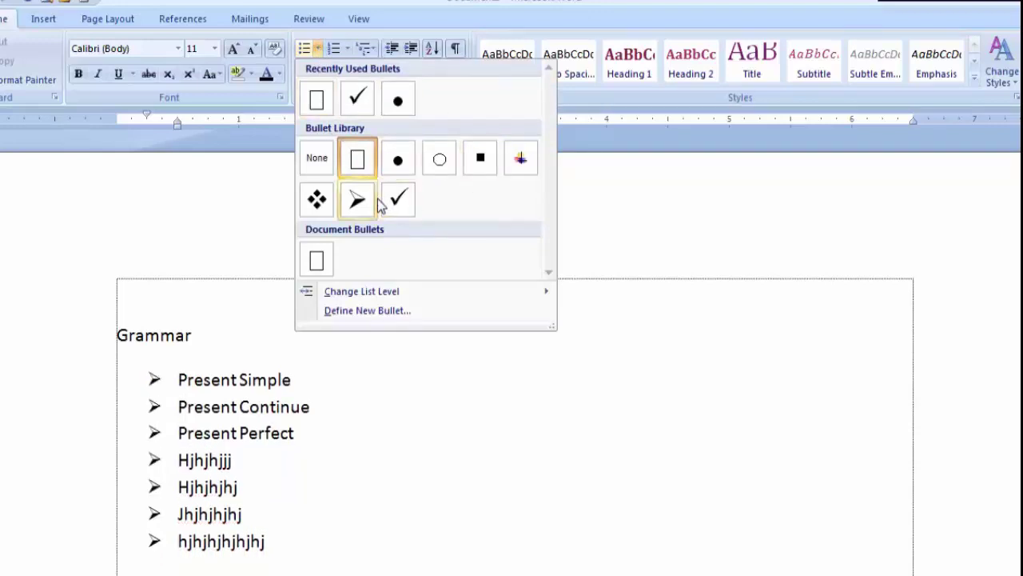
pyautogui.click(348, 311)
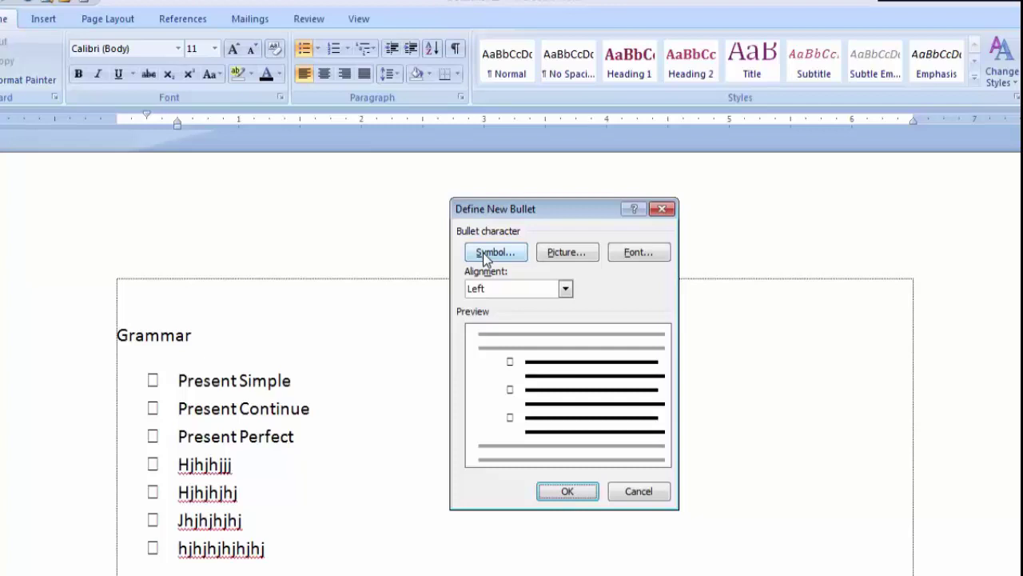
# Step: Set the Grammar list's bullet to the Symbol-font heart (character 169)
pyautogui.click(484, 254)
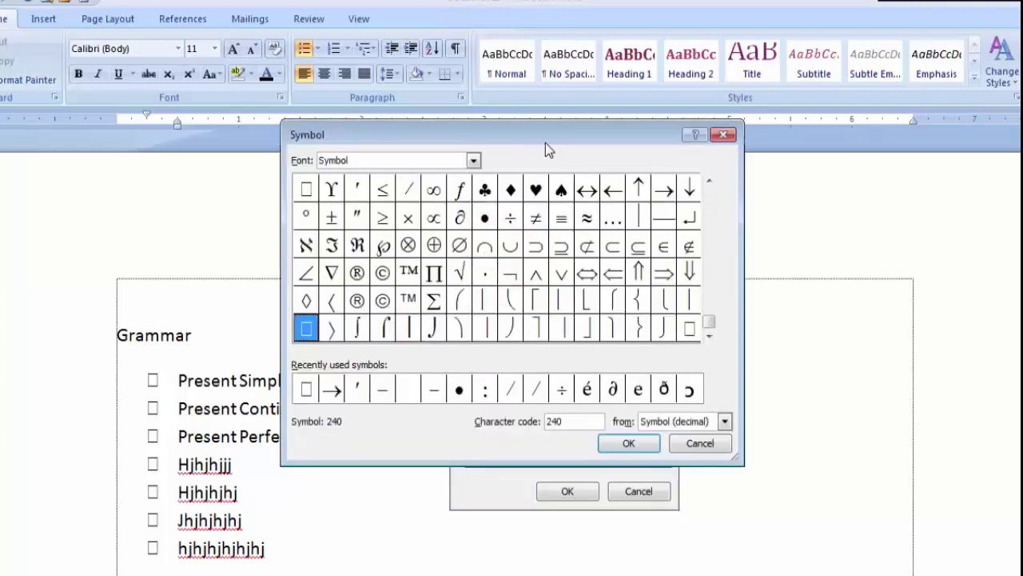
pyautogui.moveTo(545, 132); pyautogui.dragTo(594, 135)
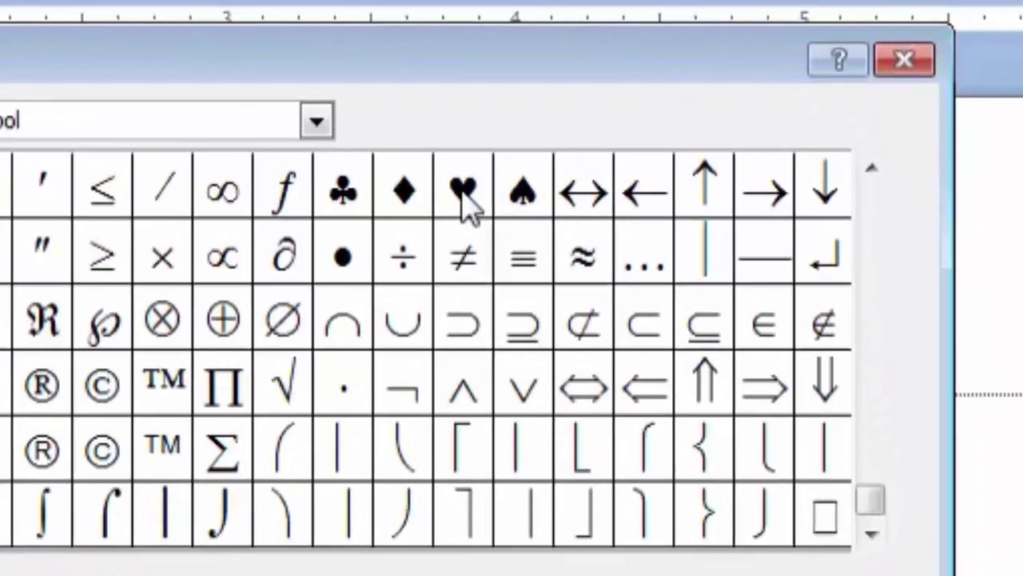
pyautogui.click(470, 210)
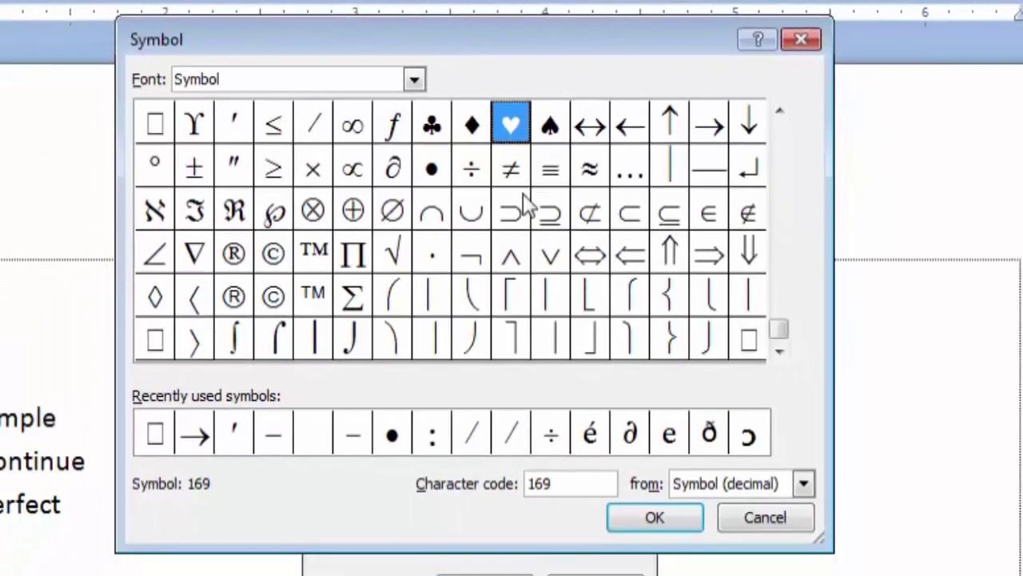
pyautogui.click(652, 518)
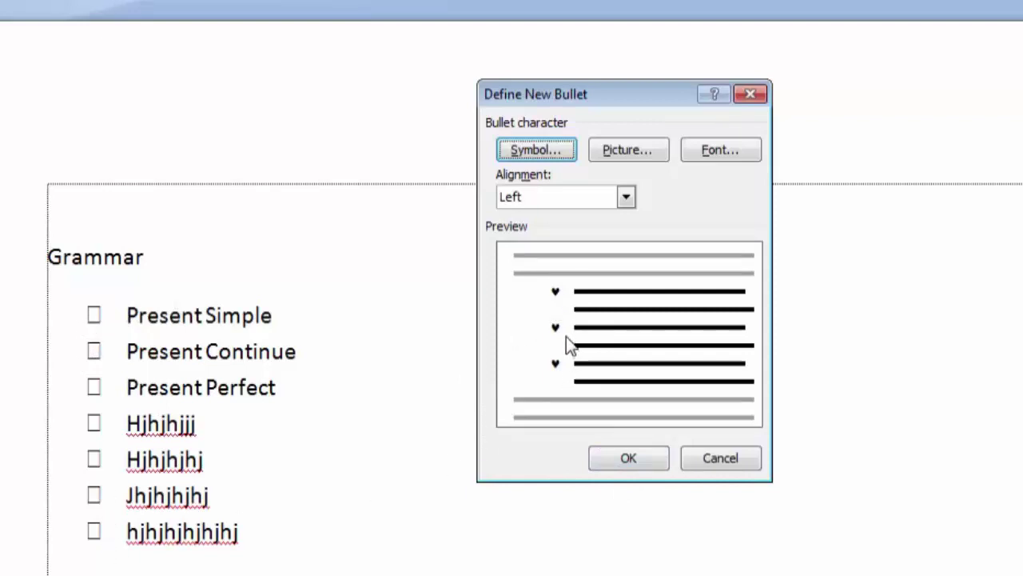
pyautogui.click(630, 460)
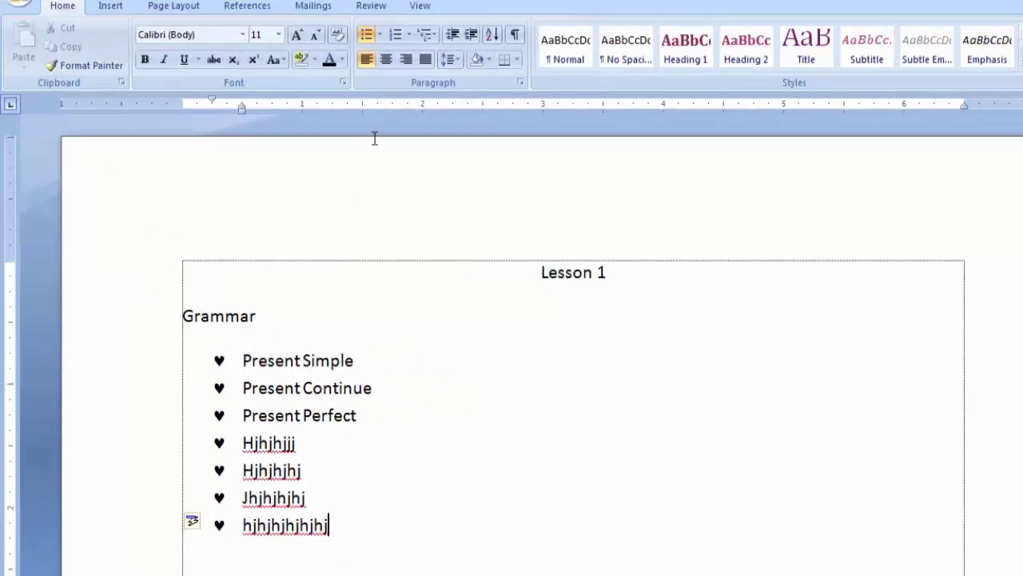
# Step: Begin defining another custom bullet for the Grammar list from the Symbol chooser
pyautogui.click(380, 36)
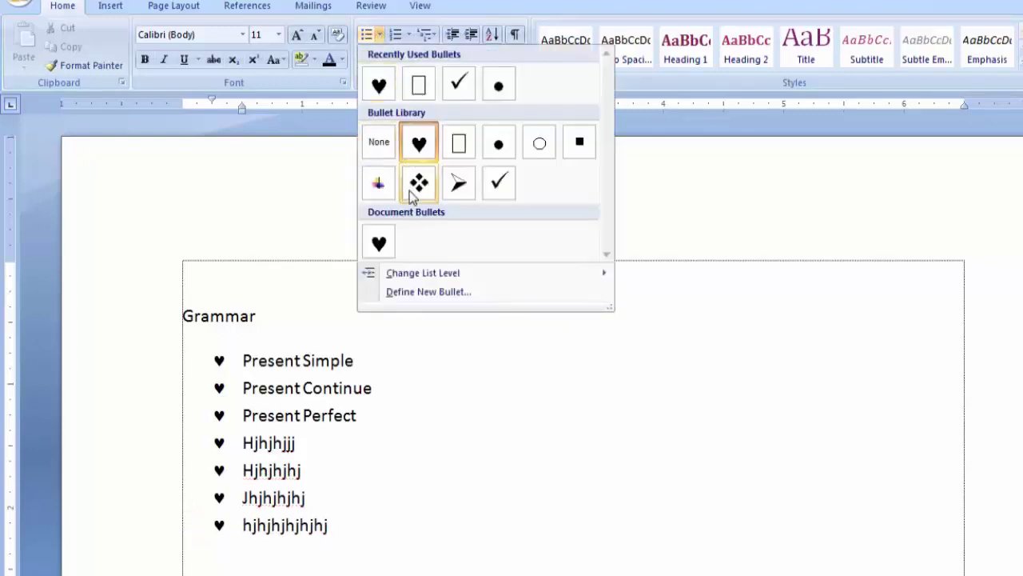
pyautogui.moveTo(422, 274)
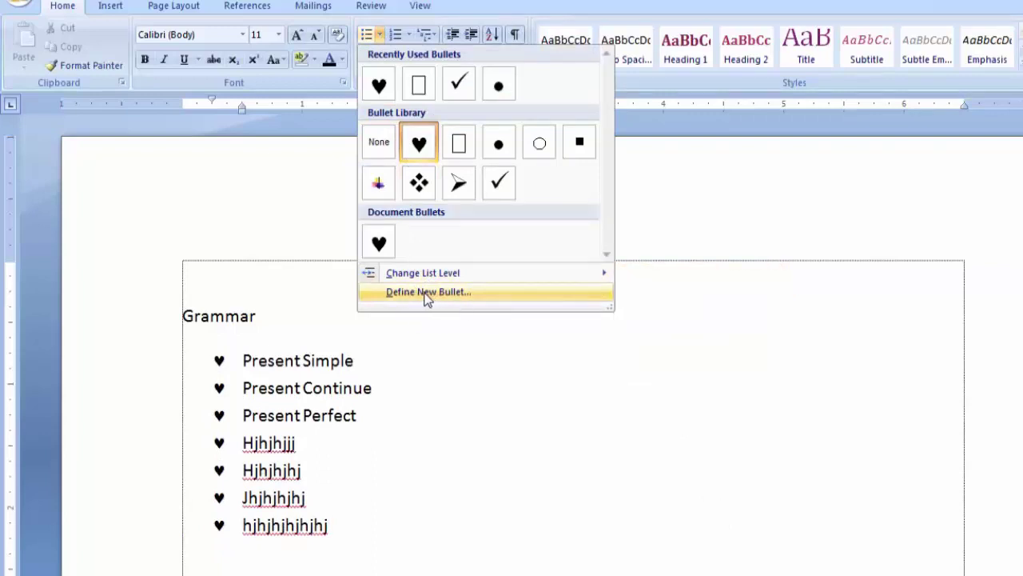
pyautogui.click(446, 293)
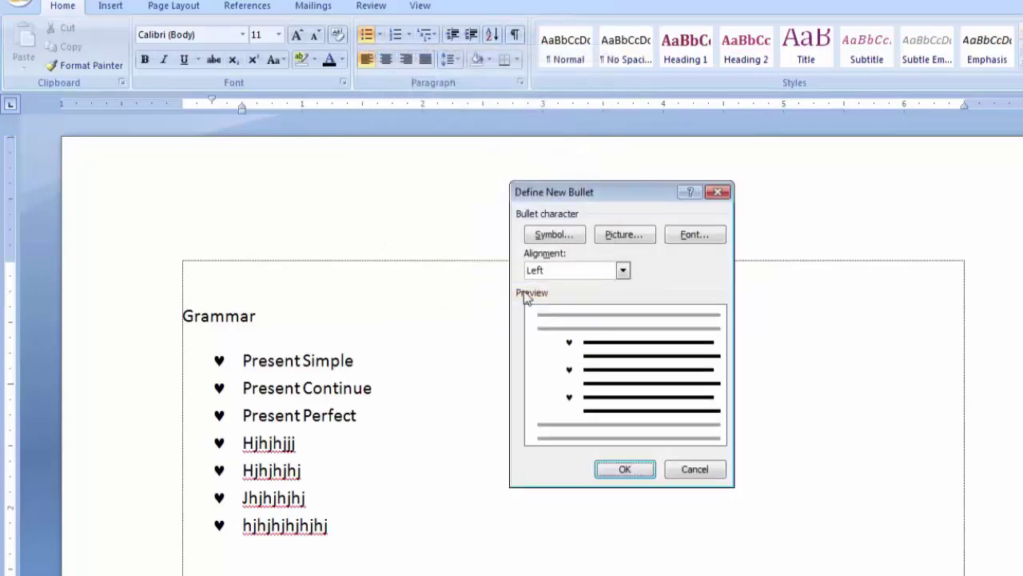
pyautogui.click(550, 237)
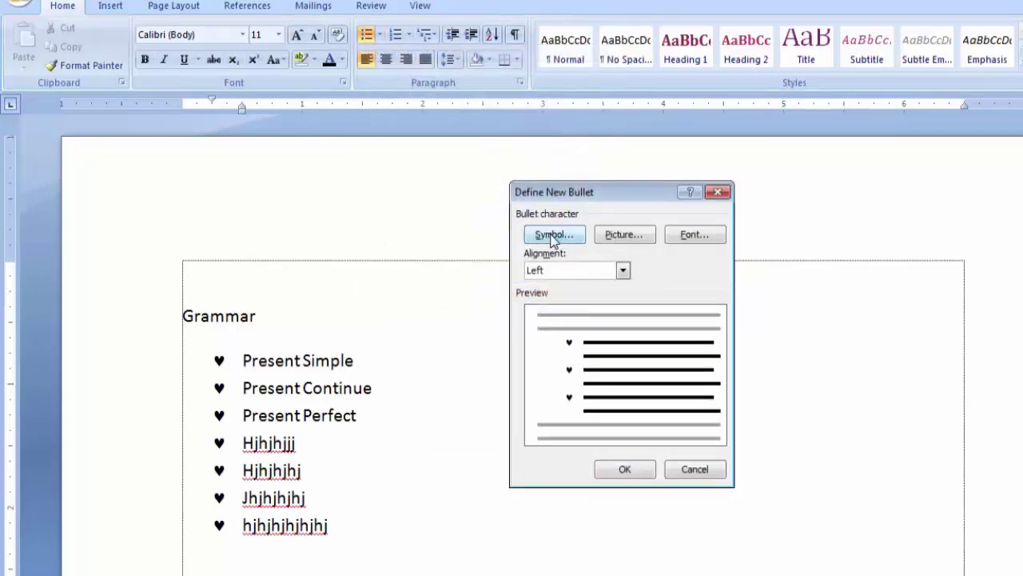
pyautogui.moveTo(572, 130); pyautogui.dragTo(639, 134)
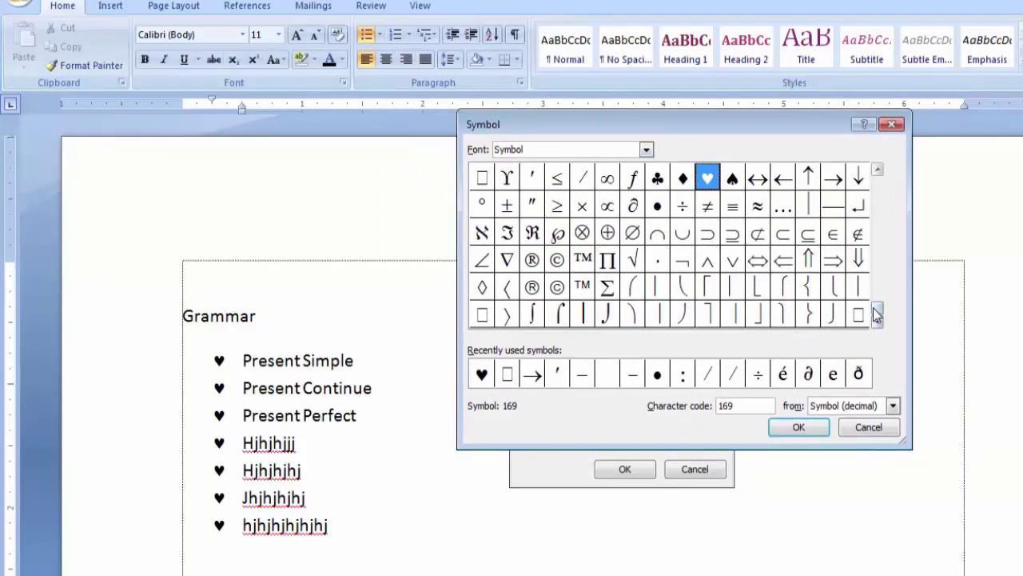
# Step: Replace the hearts with the double-line arrow ⇒ symbol (code 222) as the bullet
pyautogui.moveTo(877, 310); pyautogui.dragTo(879, 281)
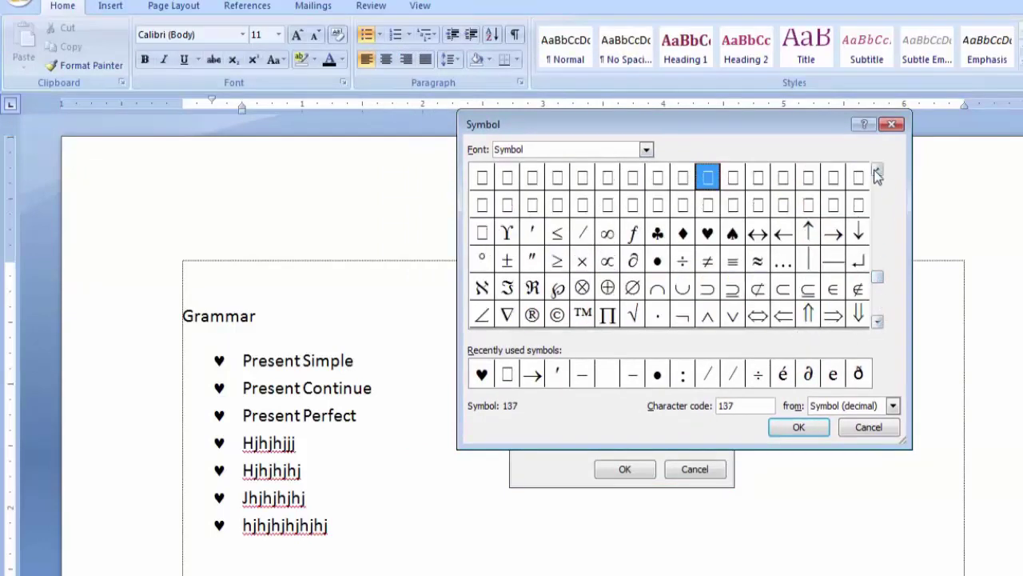
pyautogui.scroll(1, 877, 176)
pyautogui.scroll(1, 877, 176)
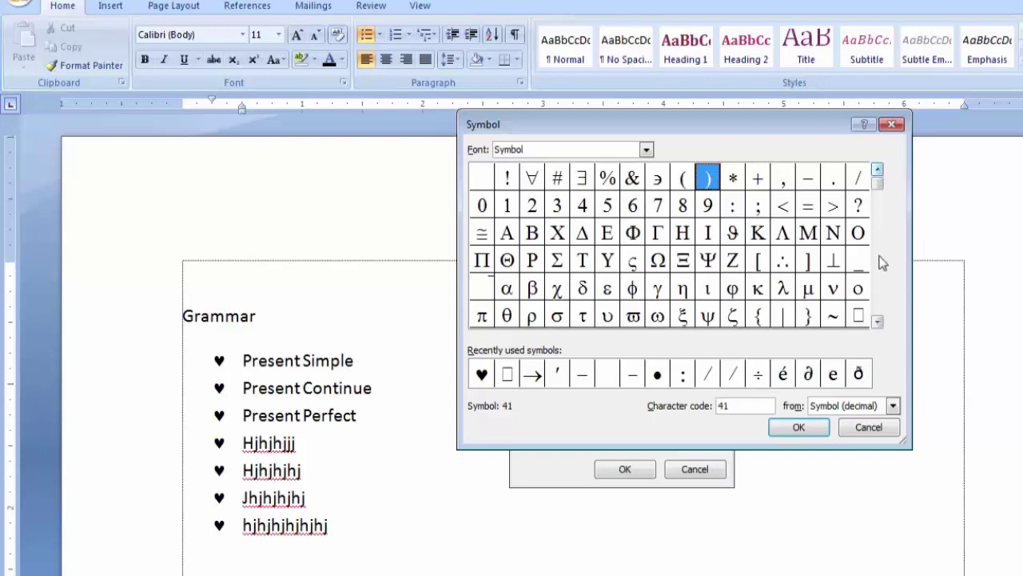
pyautogui.click(878, 321)
pyautogui.click(877, 321)
pyautogui.click(878, 321)
pyautogui.click(878, 321)
pyautogui.click(878, 321)
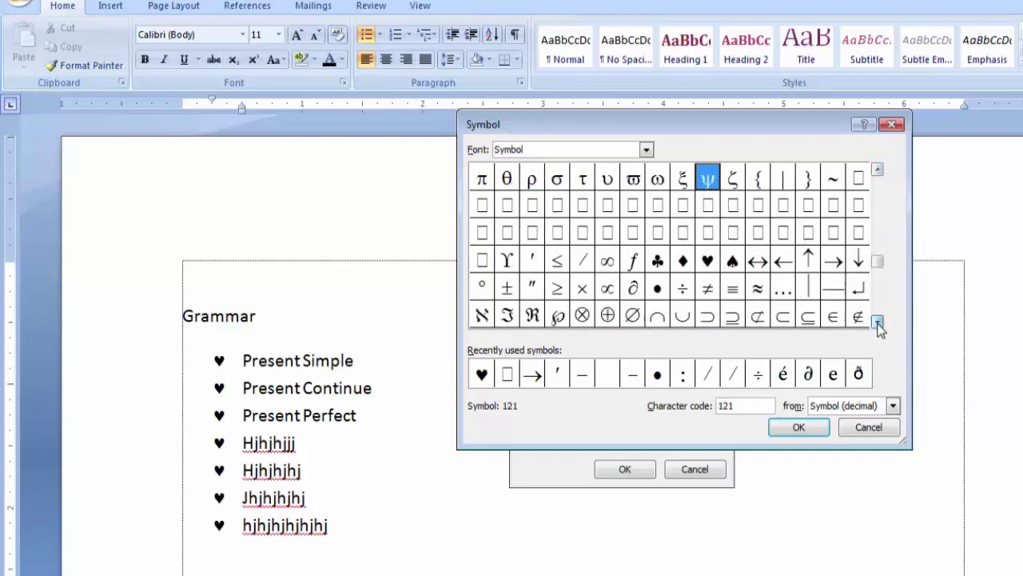
pyautogui.click(878, 321)
pyautogui.click(878, 322)
pyautogui.click(878, 321)
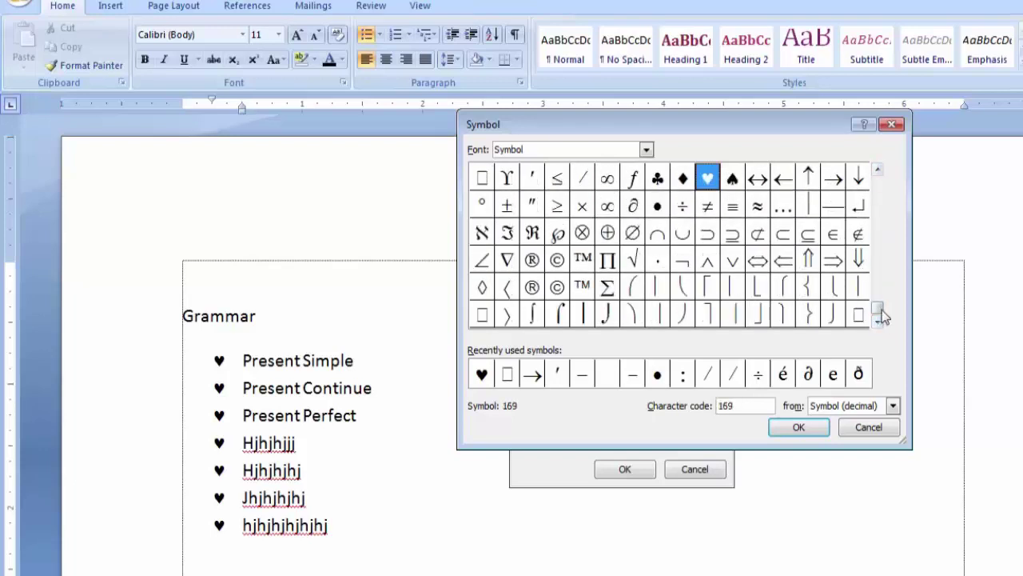
pyautogui.moveTo(878, 312); pyautogui.dragTo(881, 294)
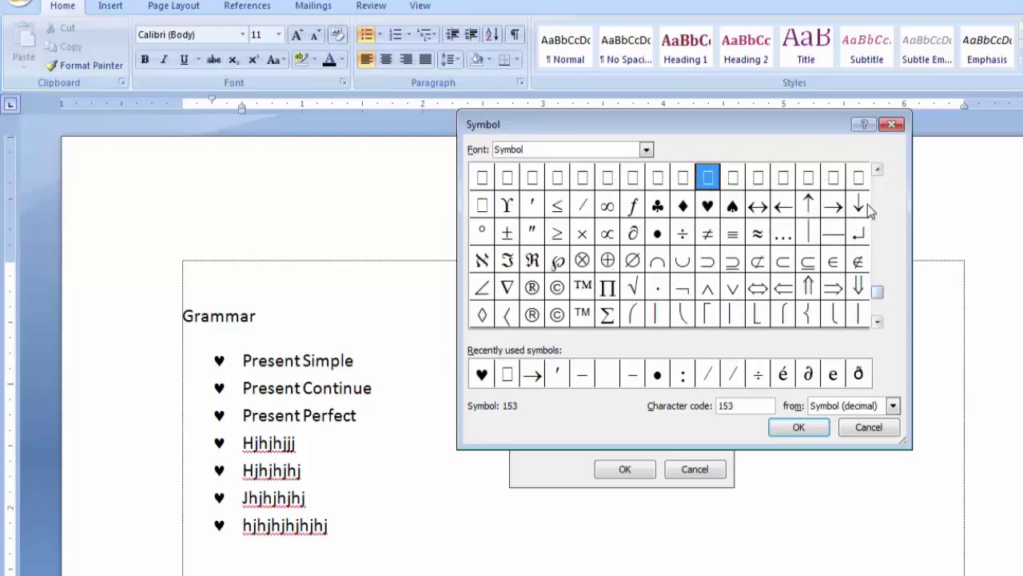
pyautogui.click(878, 171)
pyautogui.click(833, 290)
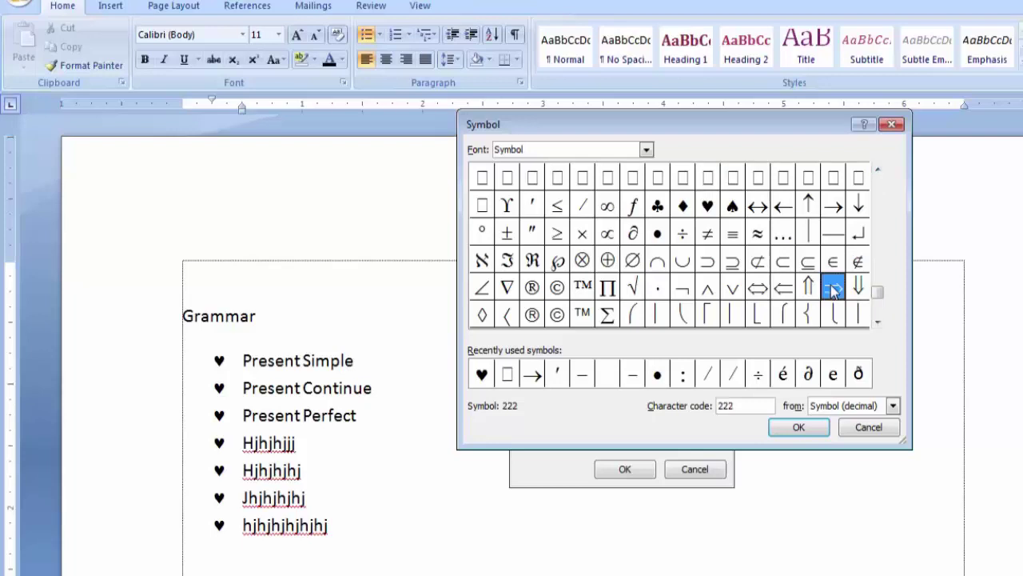
pyautogui.click(803, 430)
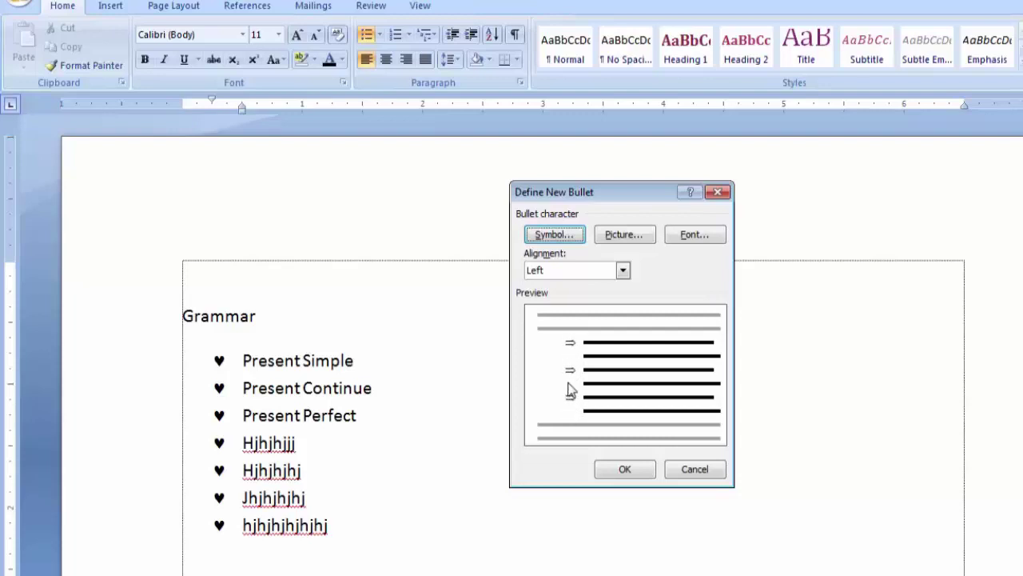
pyautogui.click(625, 471)
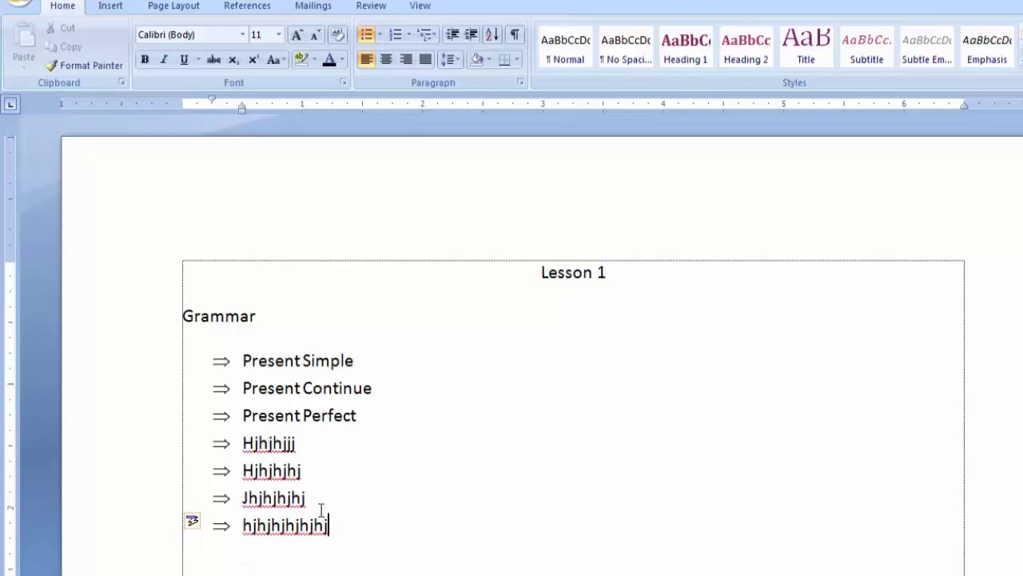
# Step: End the arrow list with a new line at the left margin, without bullet or indent
pyautogui.press('Return')
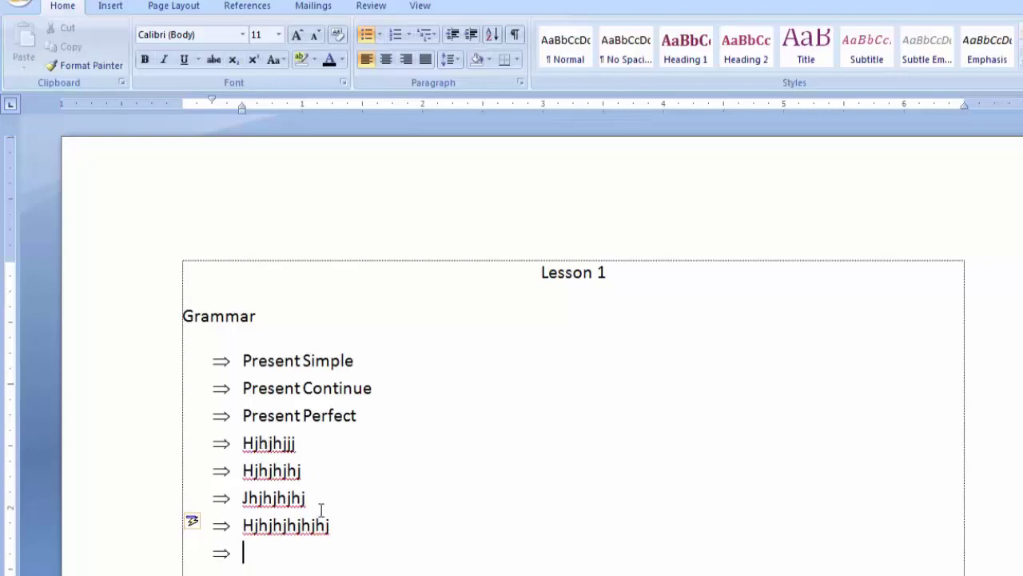
pyautogui.press('BackSpace')
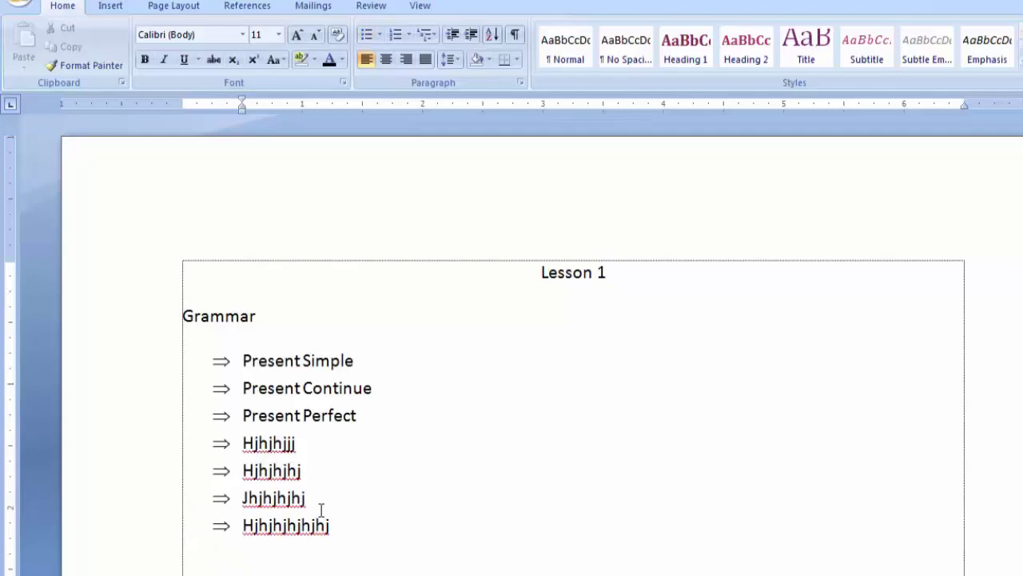
pyautogui.press('BackSpace')
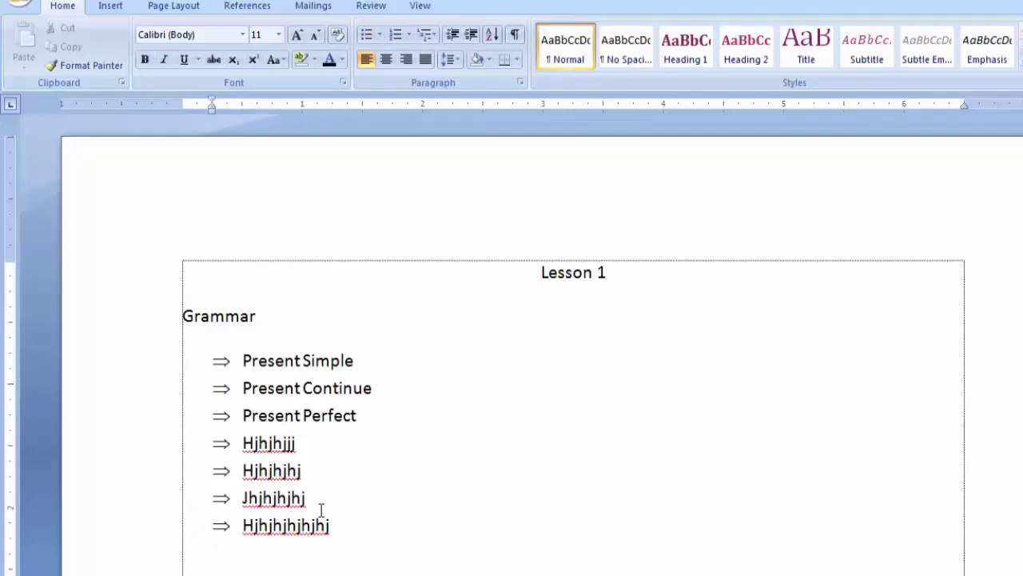
pyautogui.press('BackSpace')
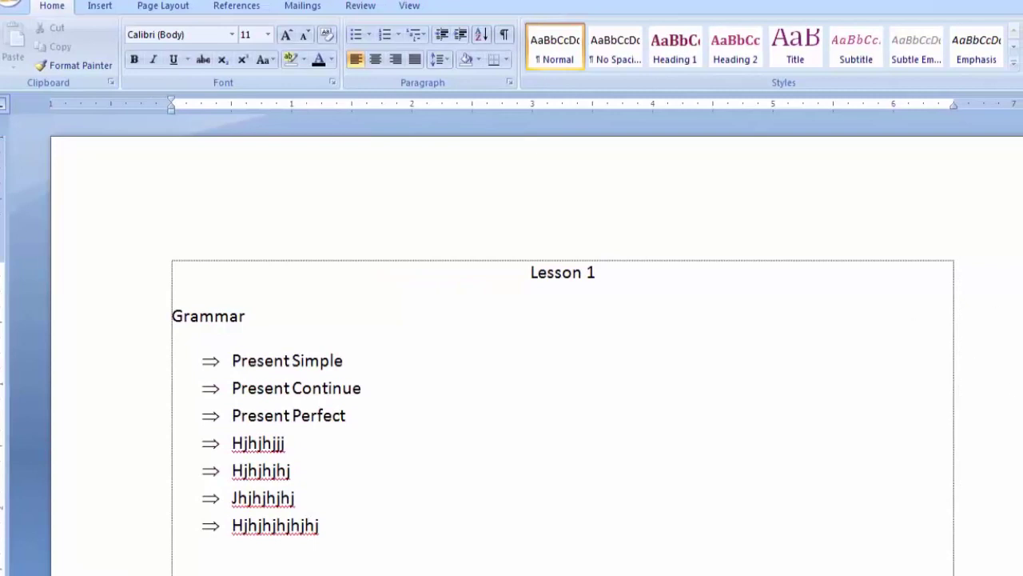
pyautogui.scroll(-2, 631, 320)
pyautogui.write('fV')
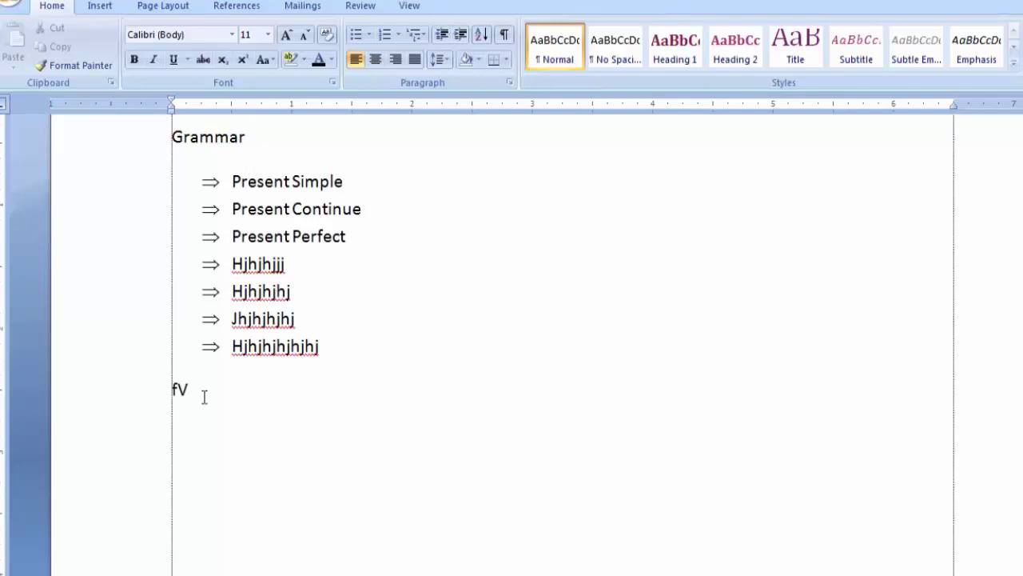
# Step: Type Vocabulary below the list and number the headings 'I.Grammar' and 'II.Vocabulary'
pyautogui.press('BackSpace')
pyautogui.write('V')
pyautogui.write('b')
pyautogui.write('ry')
pyautogui.click(174, 137)
pyautogui.write('I')
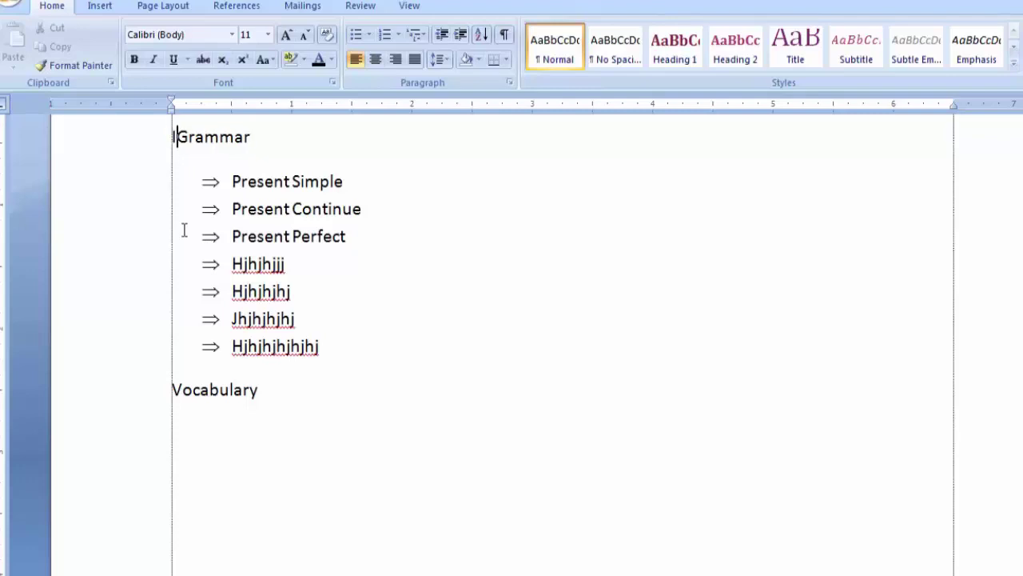
pyautogui.write('.')
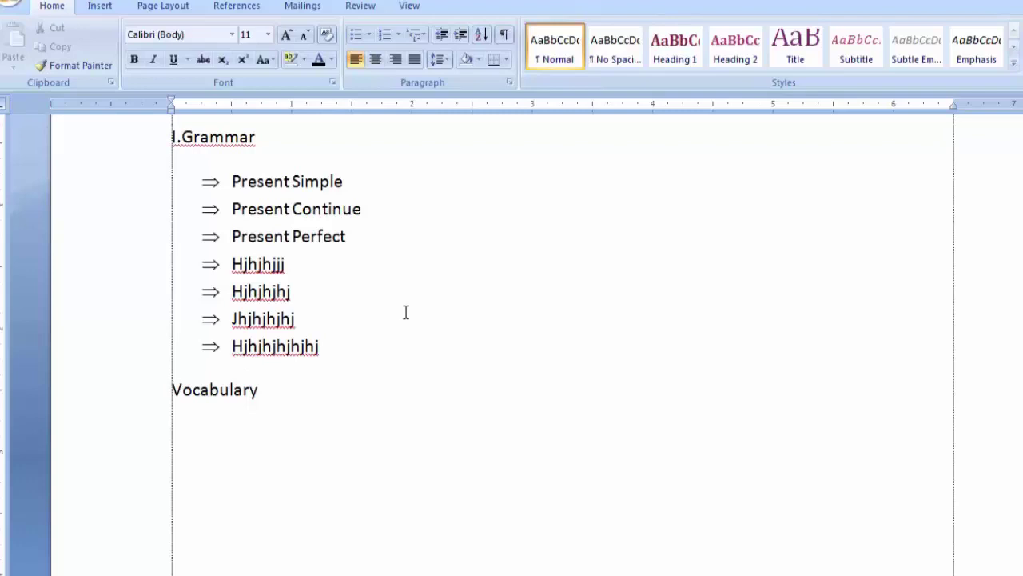
pyautogui.write('I')
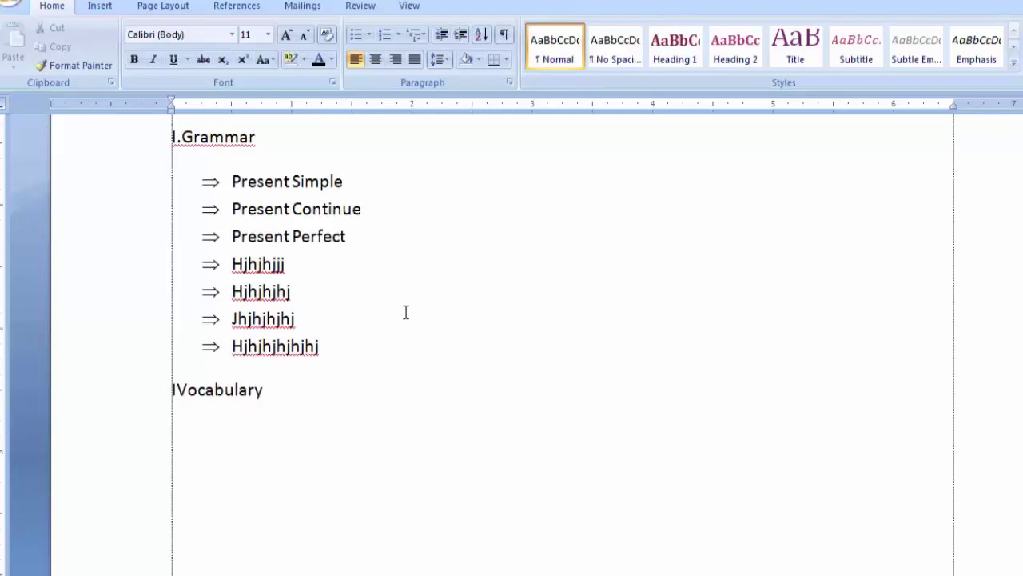
pyautogui.write('I.')
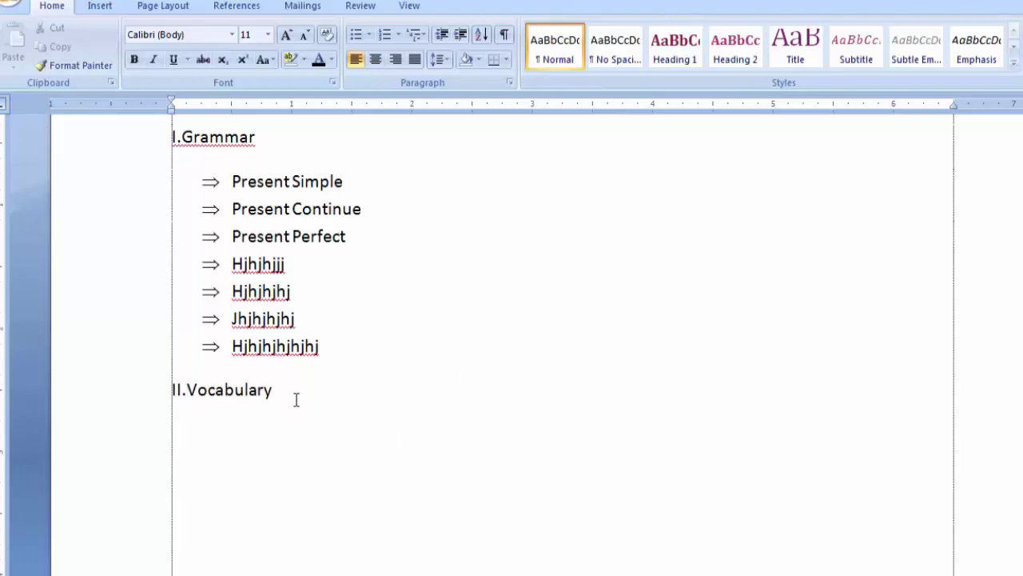
# Step: Add an empty line under II.Vocabulary and choose Define New Bullet from the Bullets dropdown
pyautogui.press('Return')
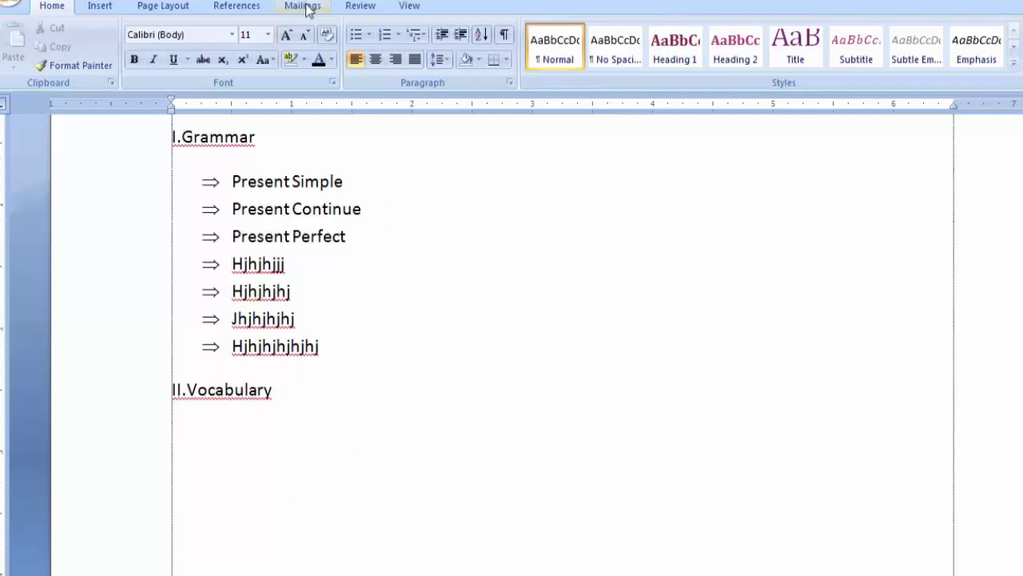
pyautogui.click(370, 36)
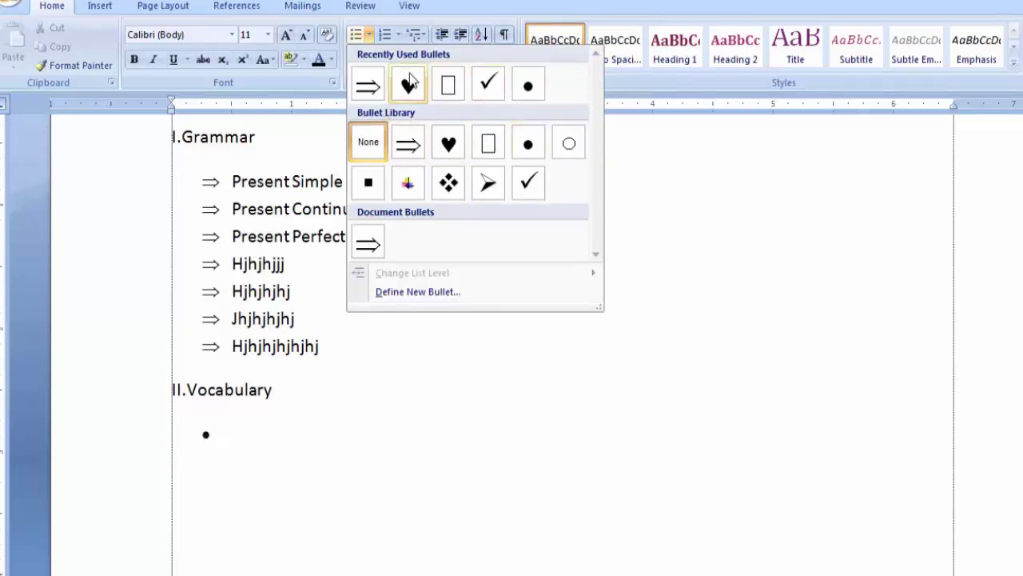
pyautogui.click(372, 34)
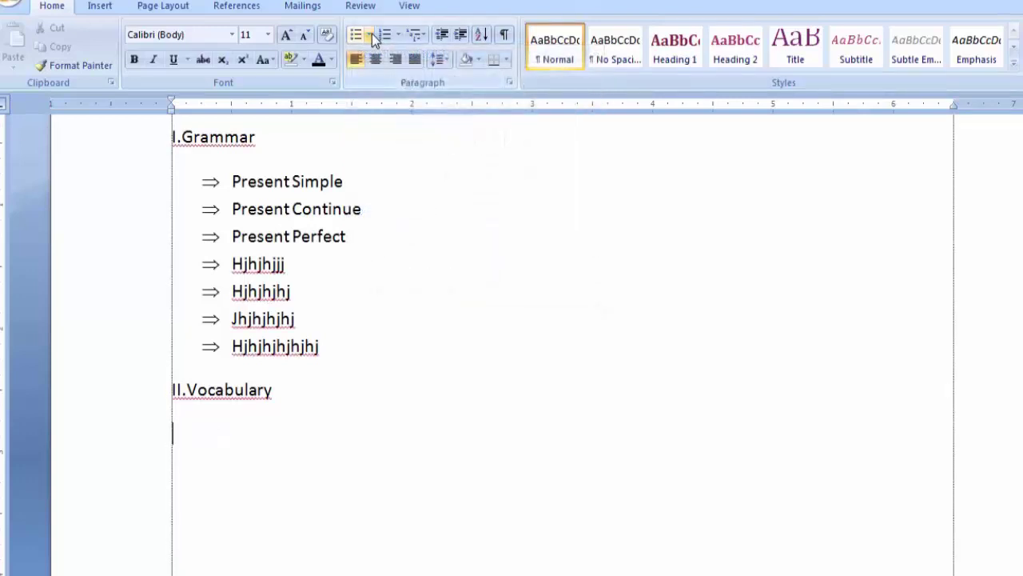
pyautogui.click(372, 34)
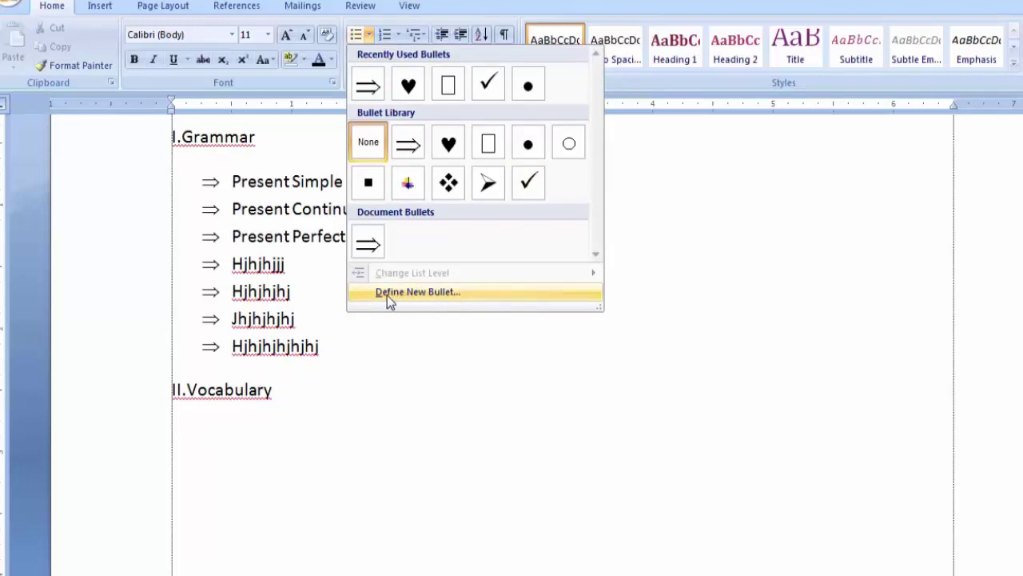
pyautogui.click(447, 293)
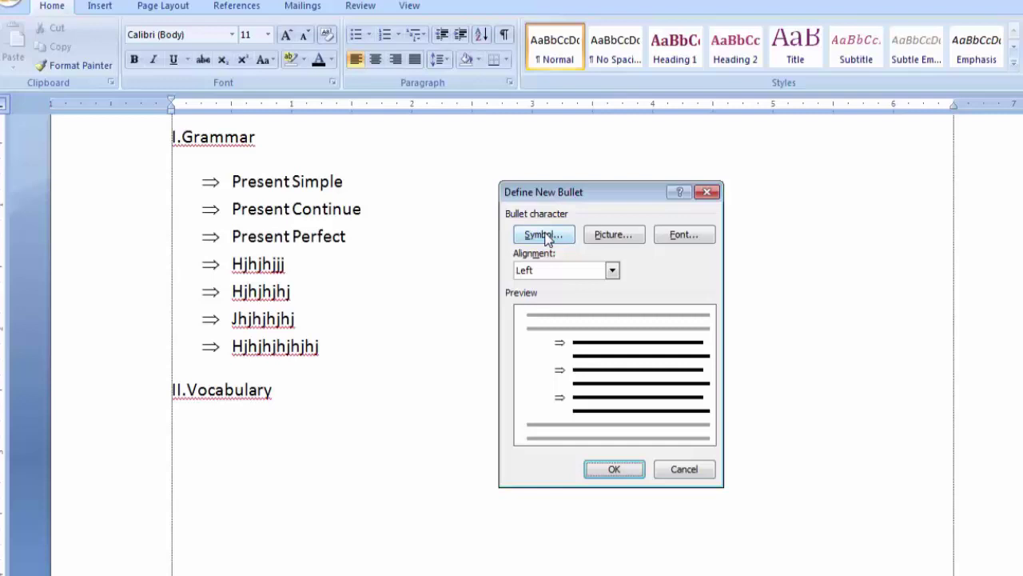
# Step: Browse the picture bullet thumbnails available for the new bullet
pyautogui.click(610, 237)
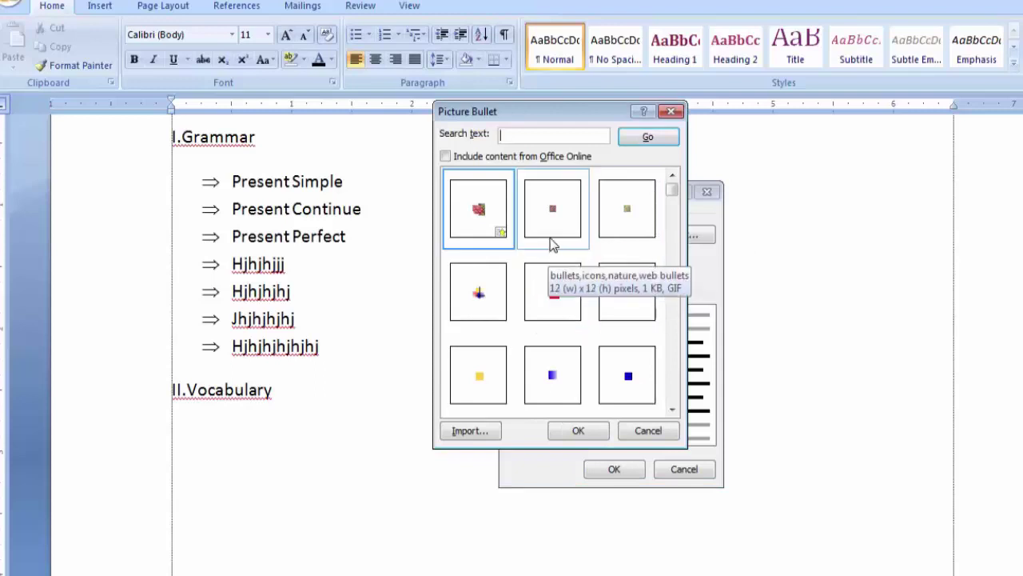
pyautogui.moveTo(675, 192); pyautogui.dragTo(672, 363)
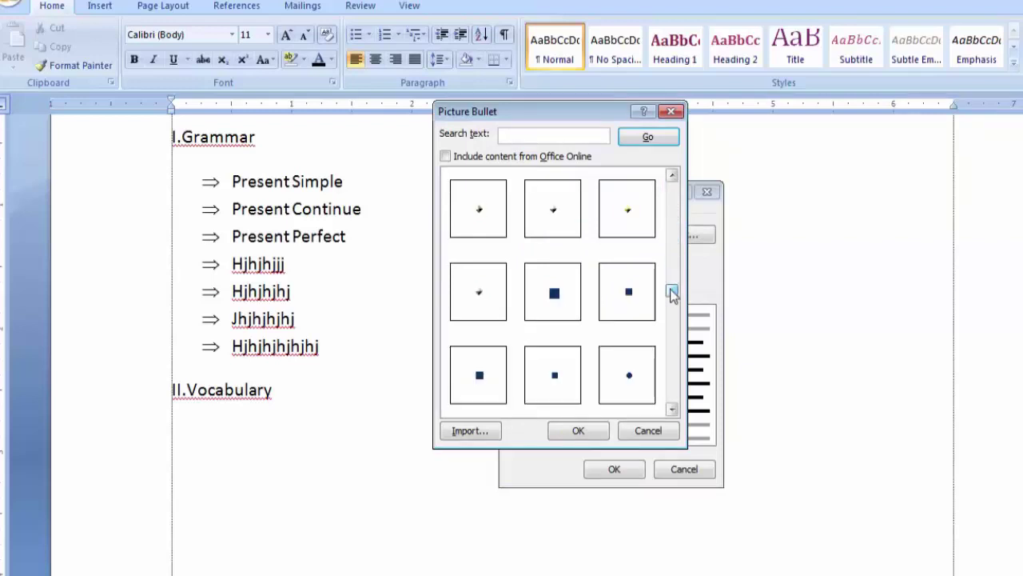
pyautogui.click(672, 408)
pyautogui.click(672, 409)
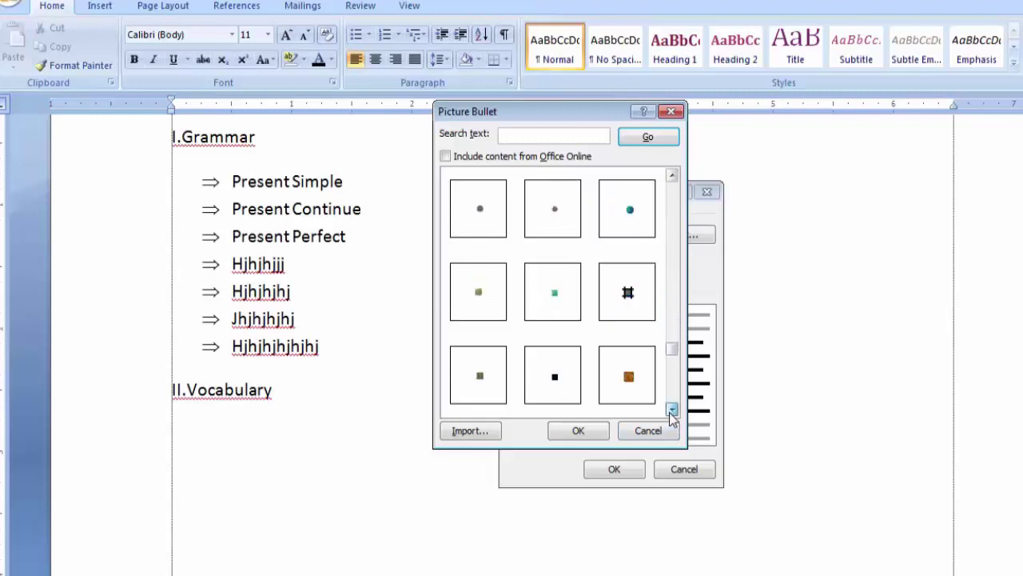
pyautogui.click(671, 410)
pyautogui.click(671, 410)
pyautogui.click(671, 409)
pyautogui.click(671, 409)
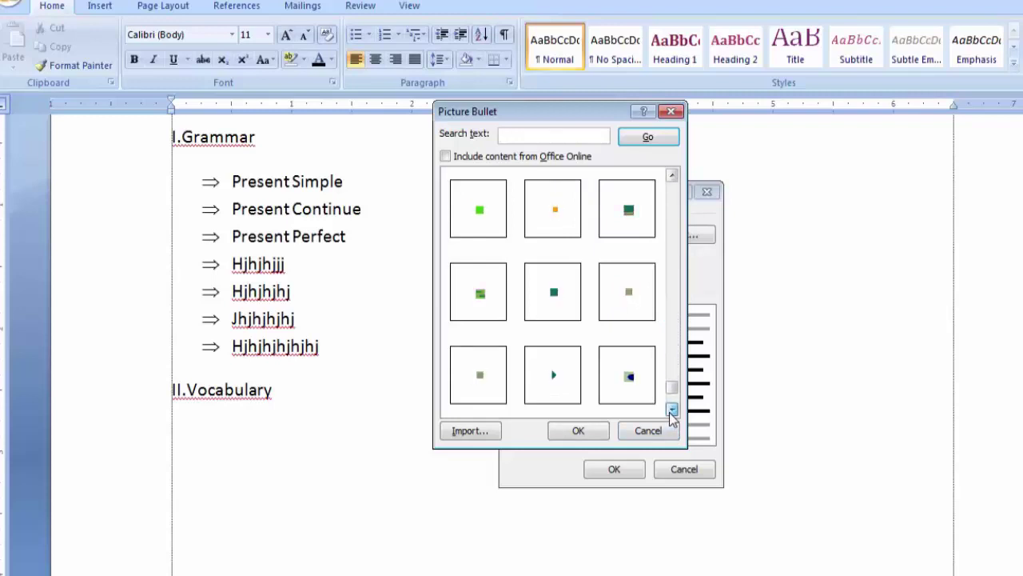
pyautogui.click(672, 409)
pyautogui.click(672, 409)
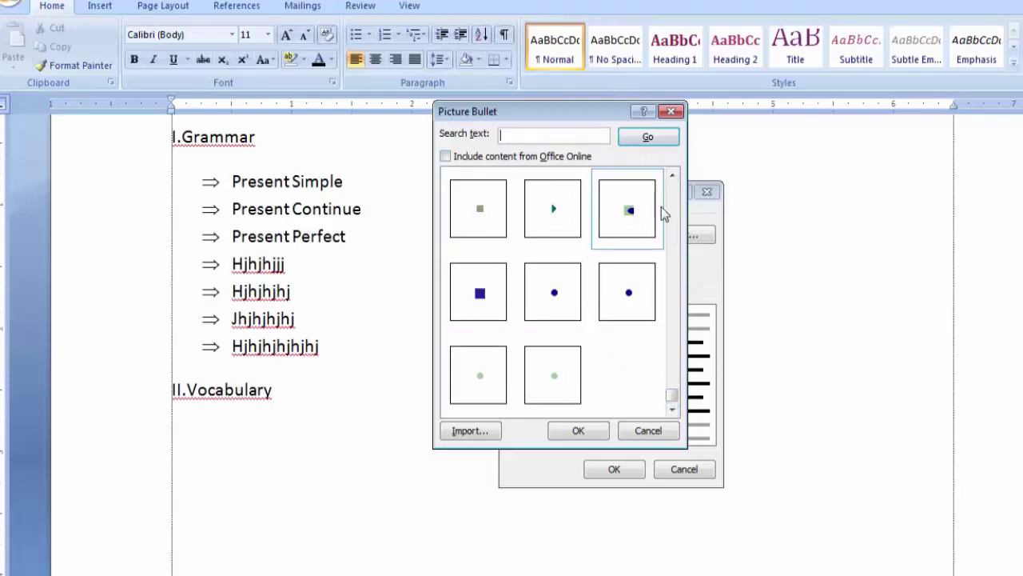
# Step: Choose the dark red X picture bullet and apply it to the item under II.Vocabulary
pyautogui.click(654, 141)
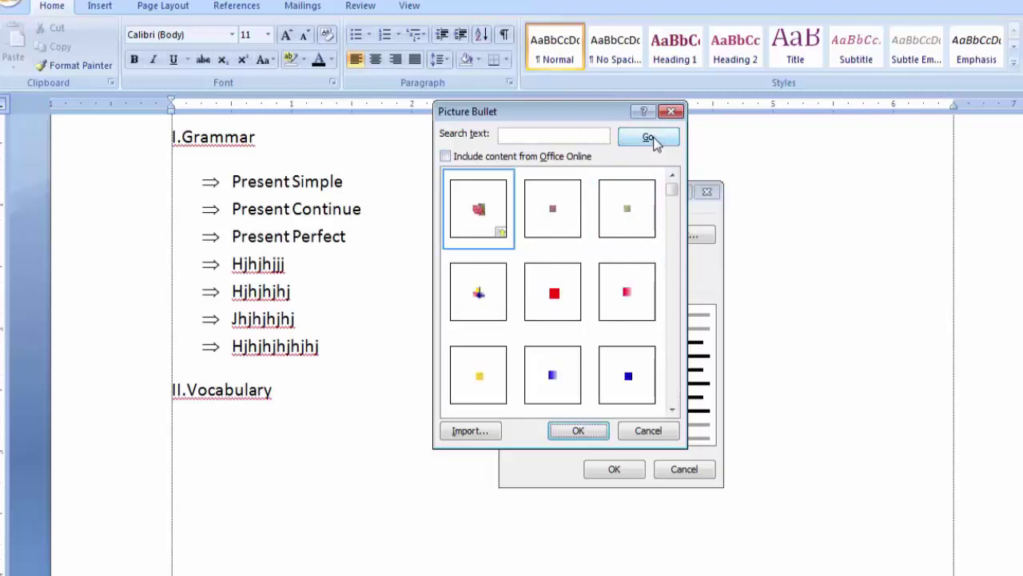
pyautogui.moveTo(674, 201); pyautogui.dragTo(673, 237)
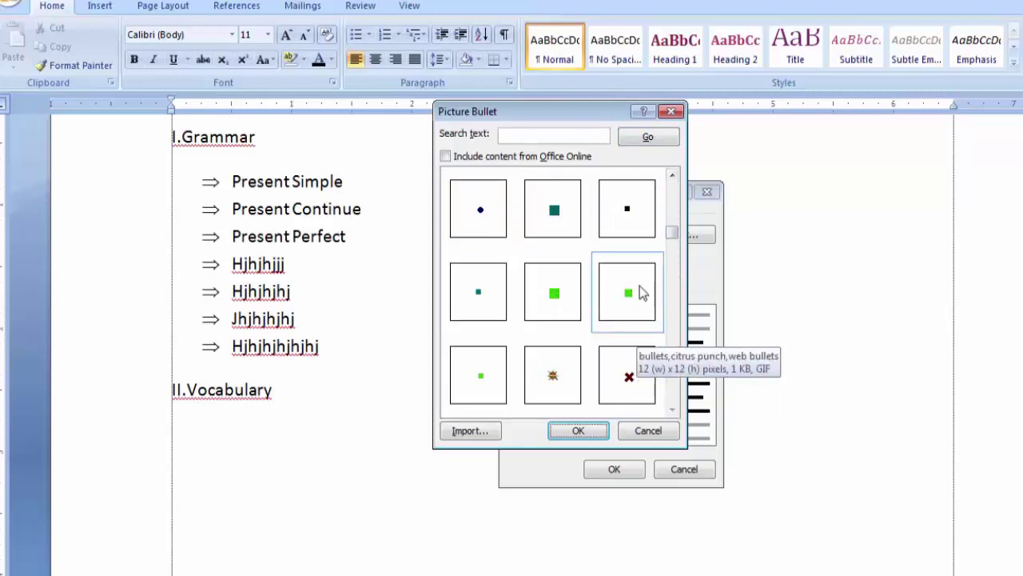
pyautogui.click(629, 383)
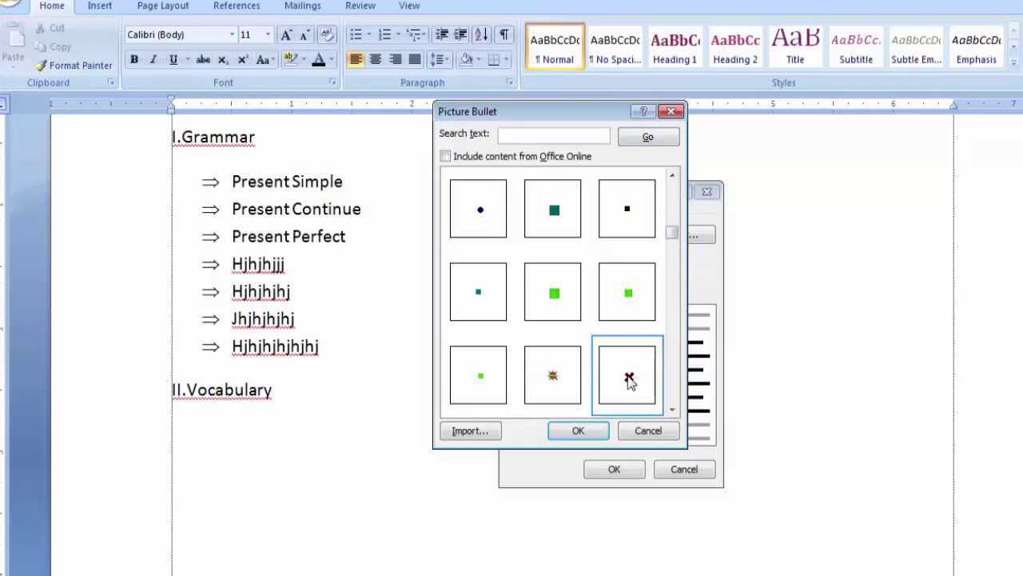
pyautogui.click(578, 430)
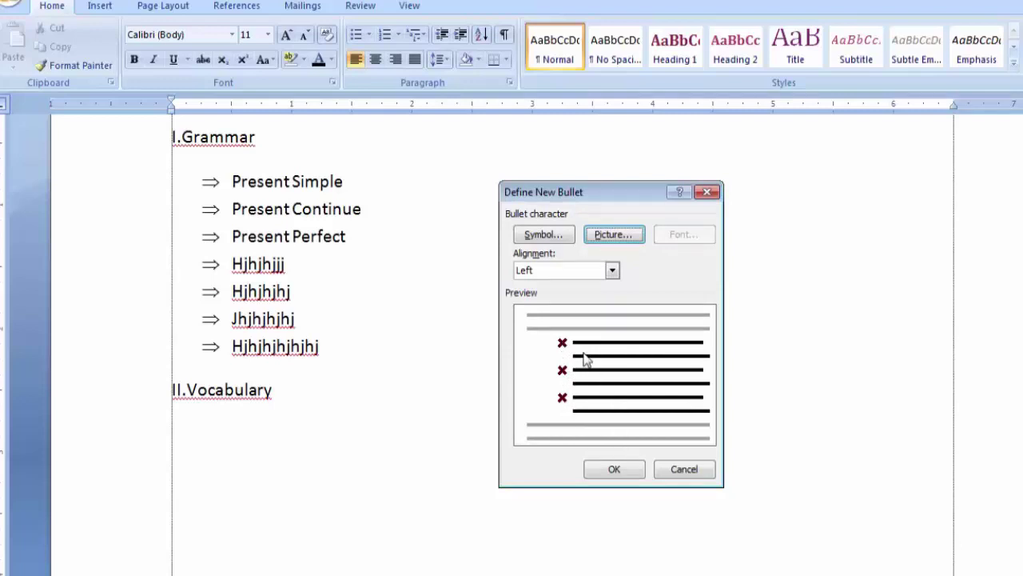
pyautogui.click(605, 472)
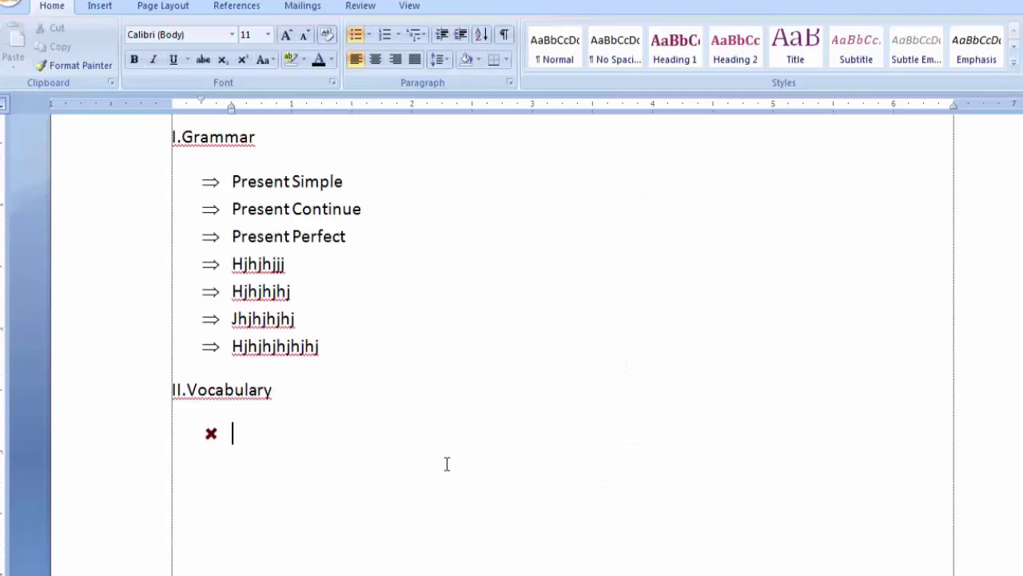
# Step: Type the red-cross Vocabulary bullets Words, Phrases and Sentences, correcting the Phrases typo
pyautogui.write('word')
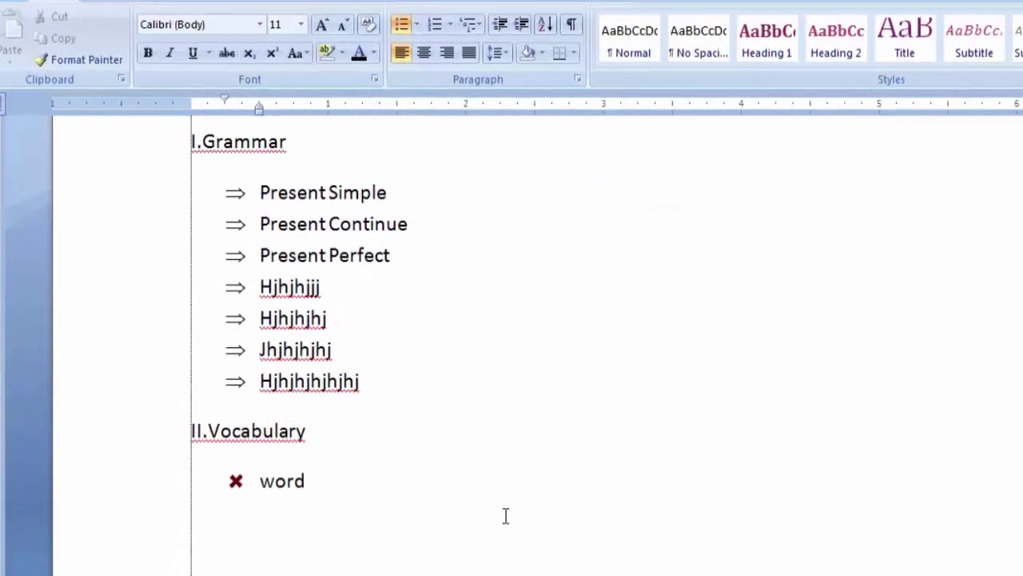
pyautogui.write('s')
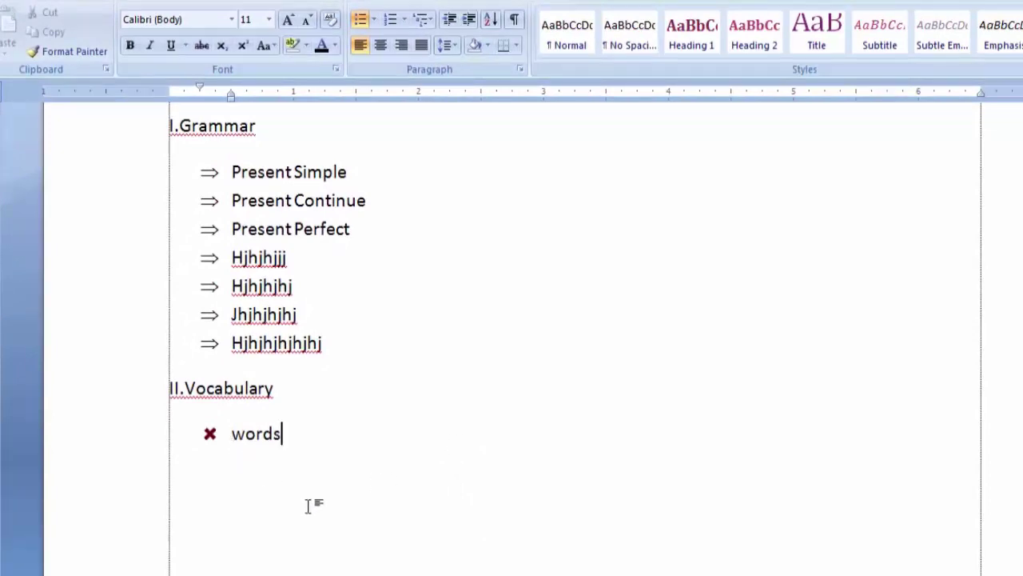
pyautogui.press('Return')
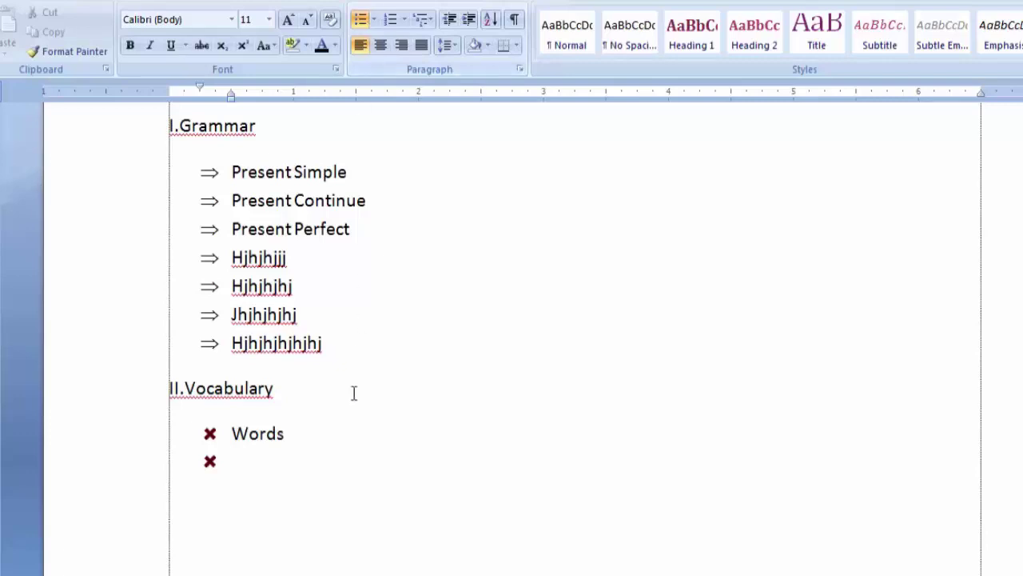
pyautogui.write('p')
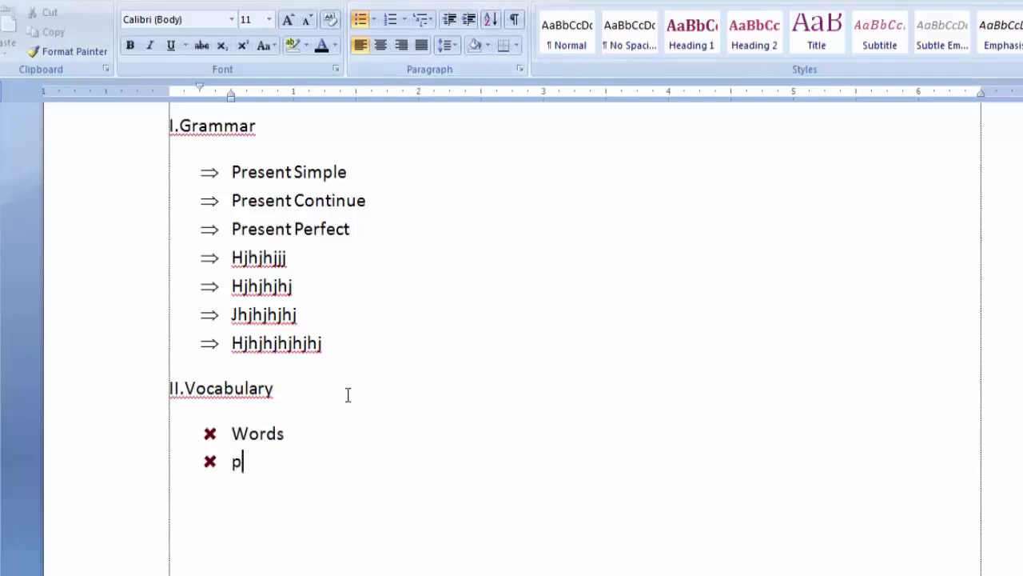
pyautogui.write('hrasd')
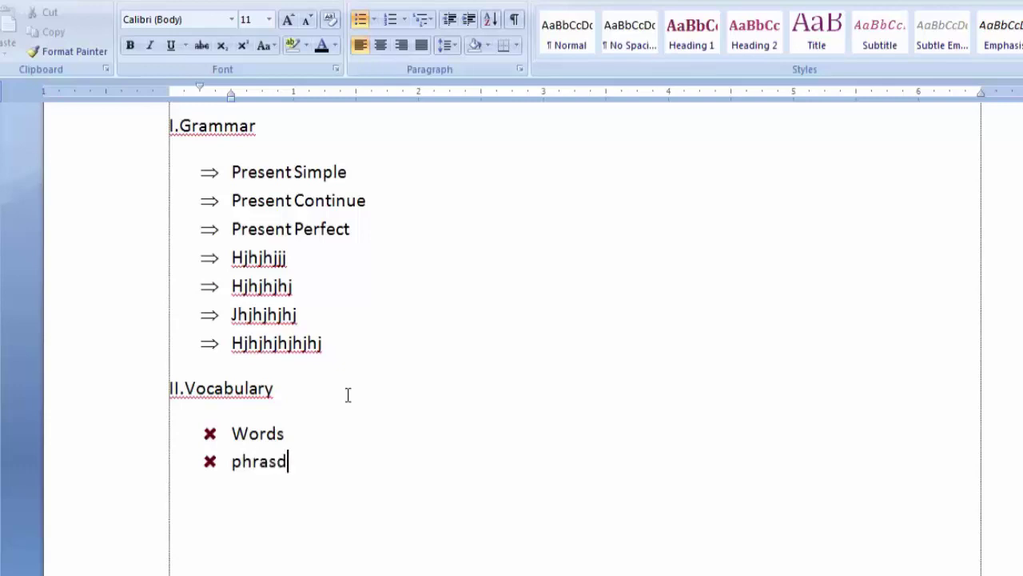
pyautogui.press('BackSpace')
pyautogui.write('es')
pyautogui.press('Return')
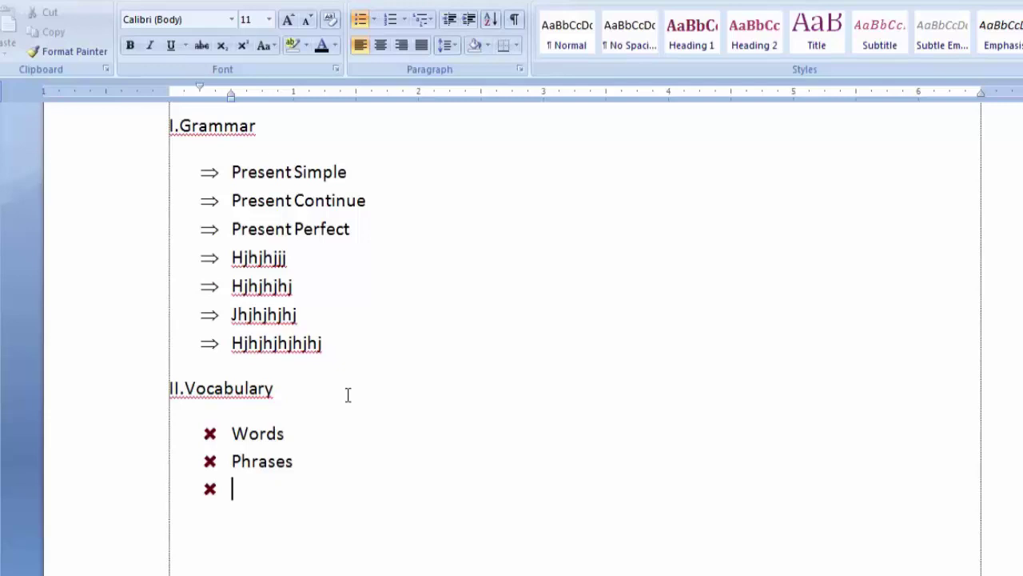
pyautogui.write('sentence')
pyautogui.write('s')
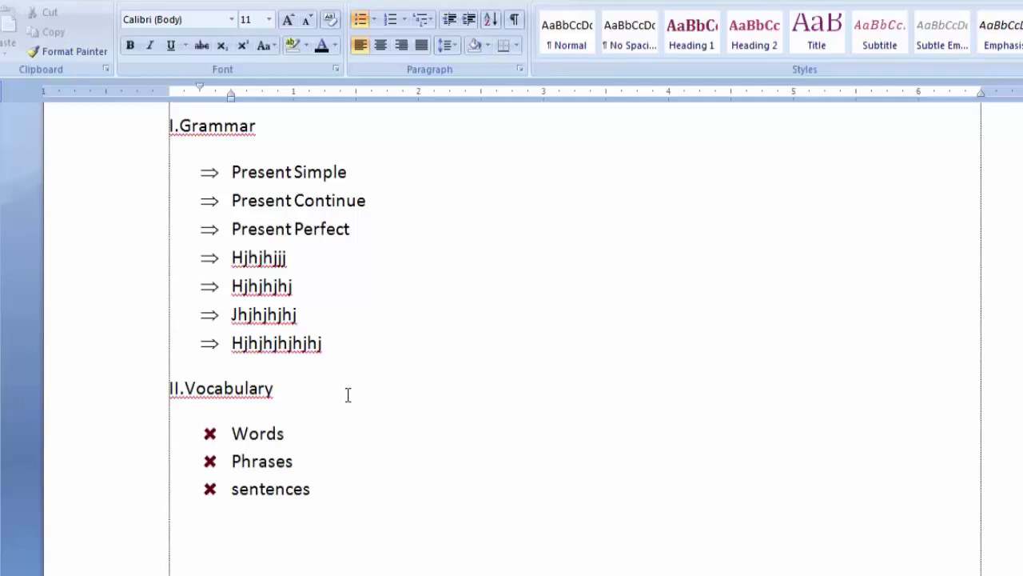
pyautogui.press('Return')
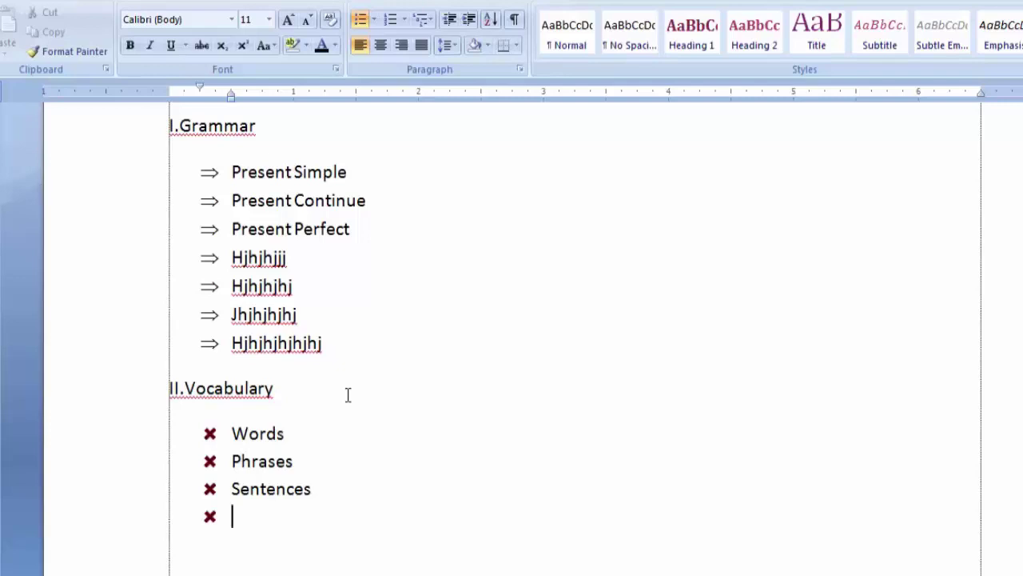
# Step: Add filler bullets Kkkkkj, Hhh and Gggg, then end the list with no empty bullet
pyautogui.write('kkkk')
pyautogui.write('kjj')
pyautogui.press('Return')
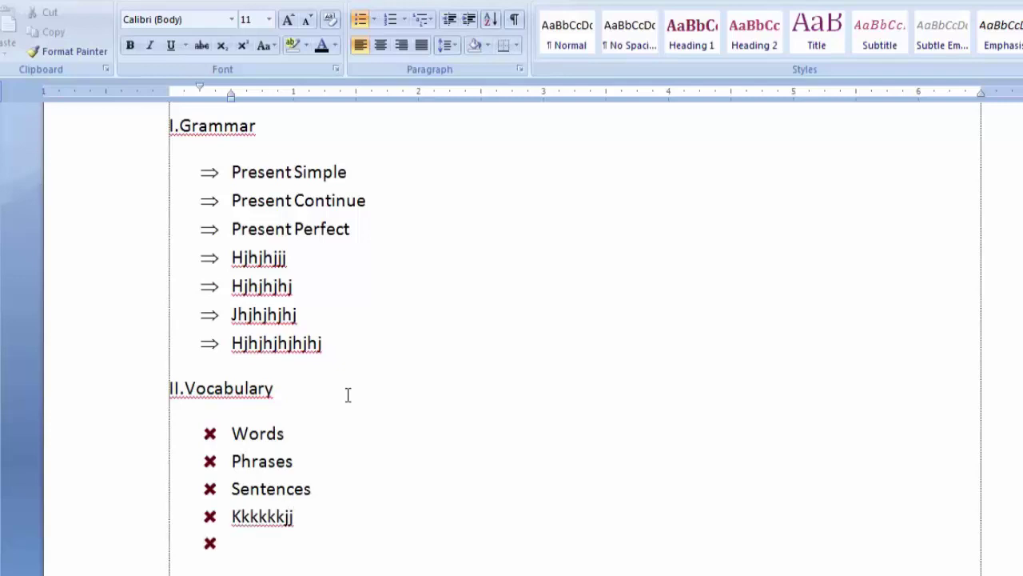
pyautogui.write('hhhhhhh')
pyautogui.press('Return')
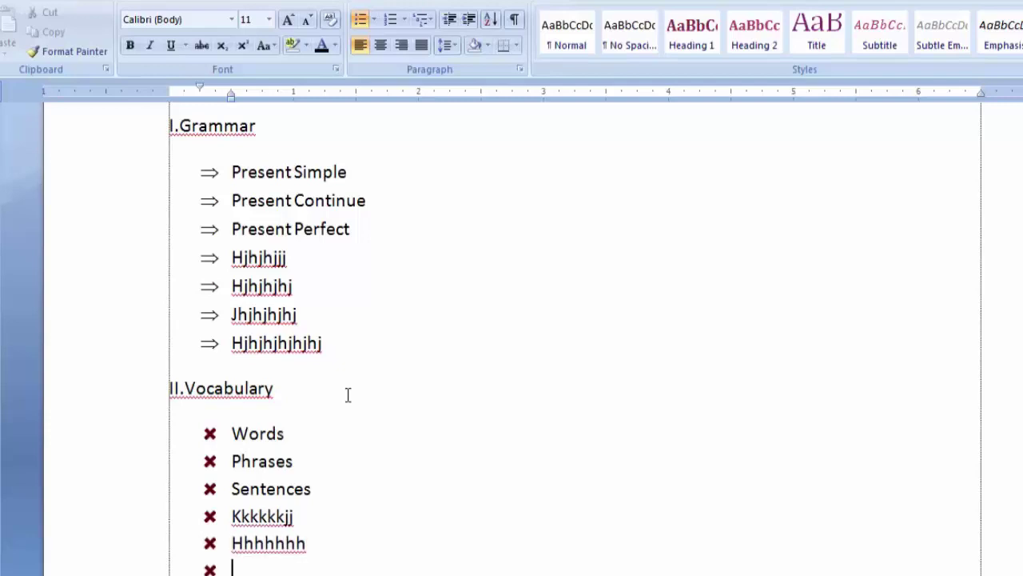
pyautogui.write('ggggg')
pyautogui.press('Return')
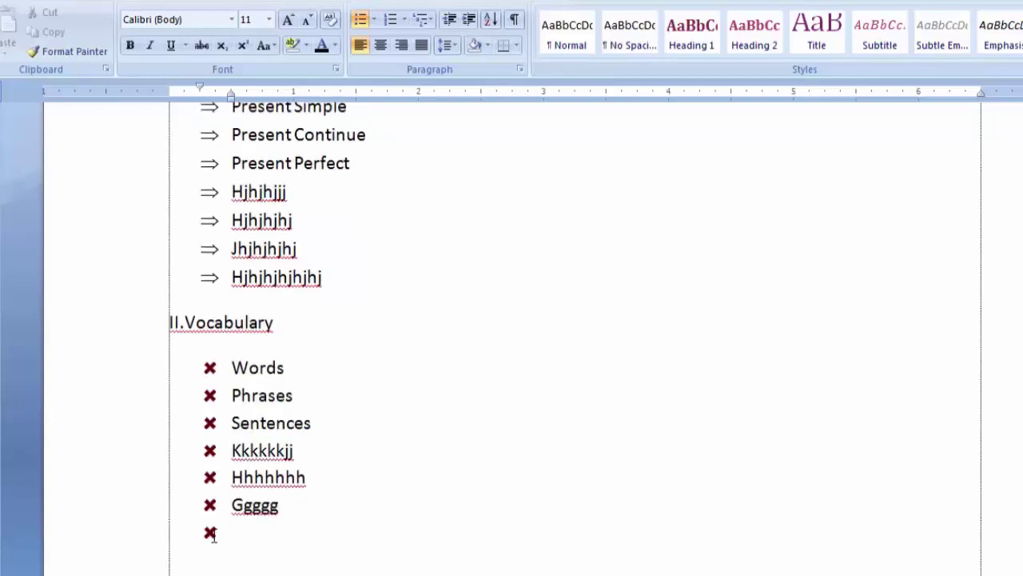
pyautogui.press('Return')
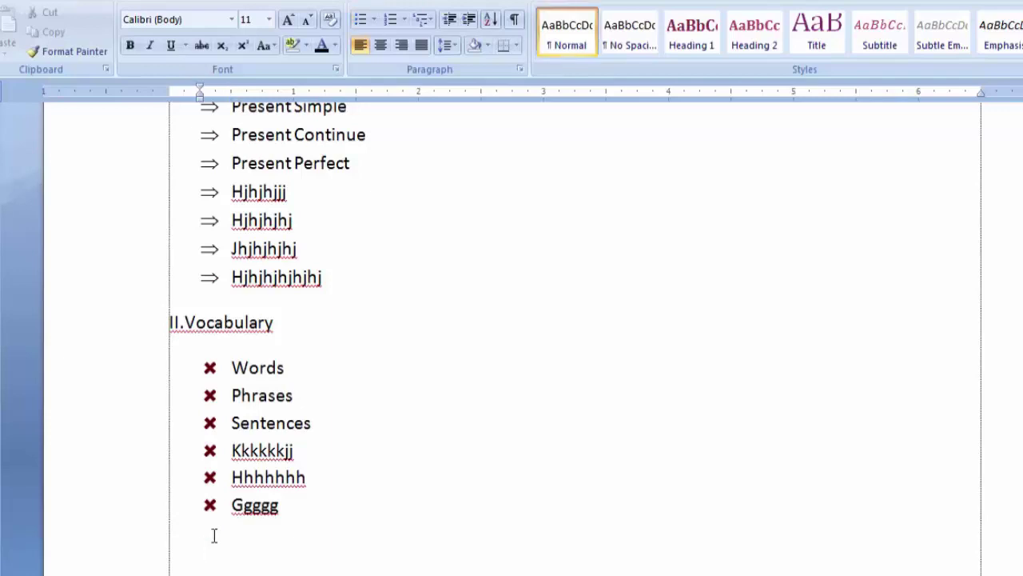
pyautogui.press('BackSpace')
pyautogui.press('BackSpace')
pyautogui.press('BackSpace')
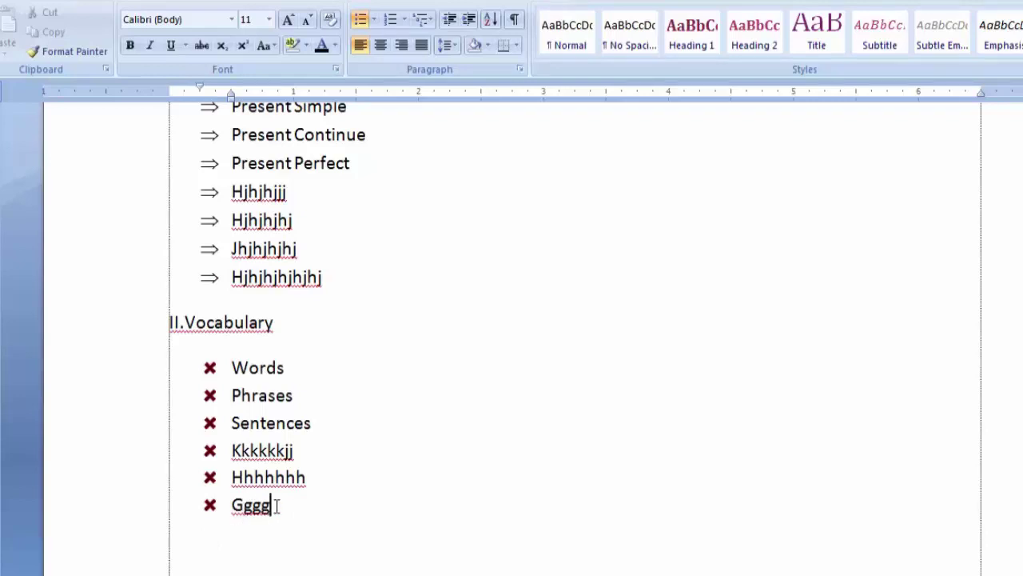
# Step: Bring up the picture bullet gallery from Define New Bullet and scroll through the available pictures
pyautogui.click(375, 20)
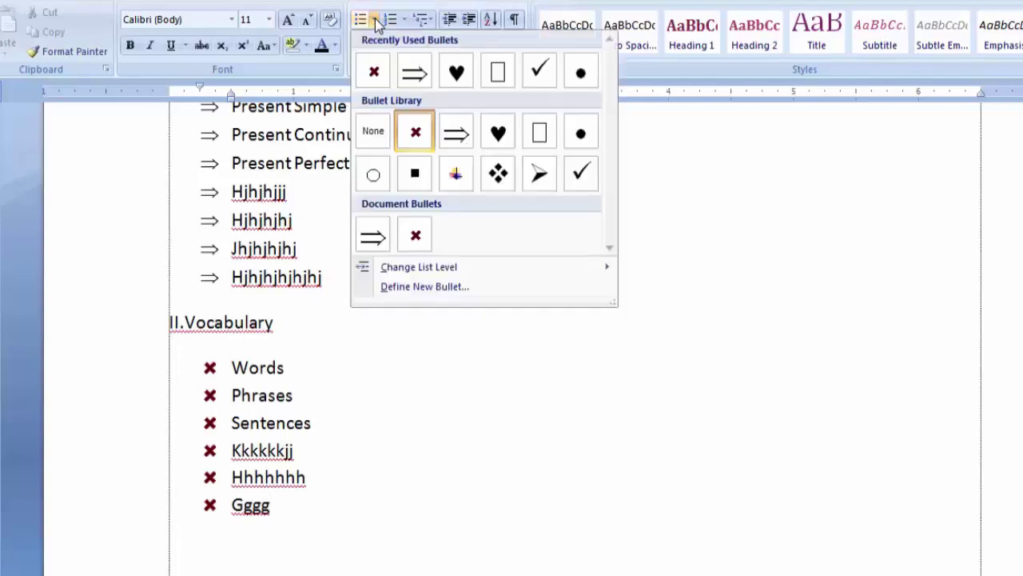
pyautogui.click(434, 288)
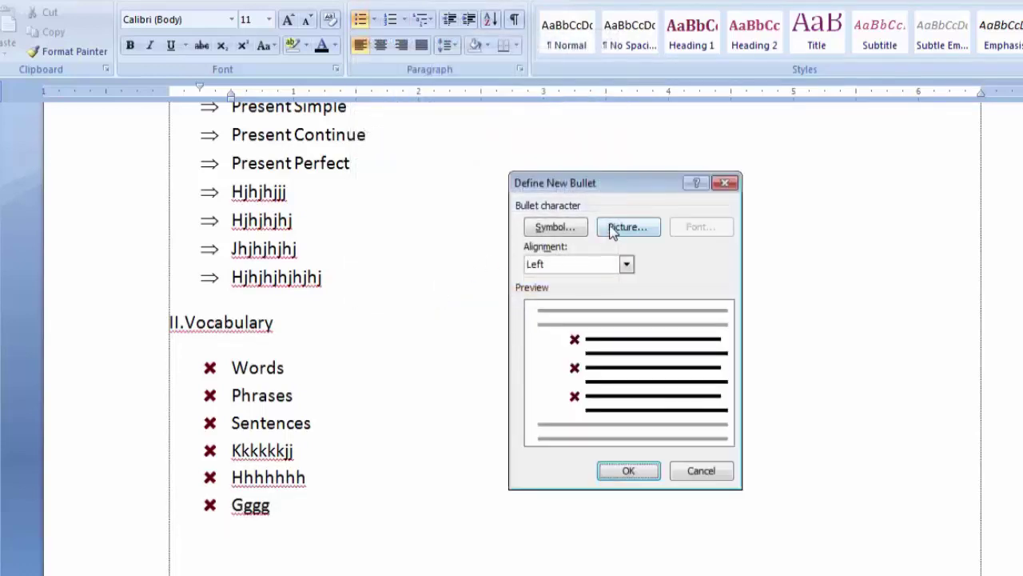
pyautogui.click(613, 229)
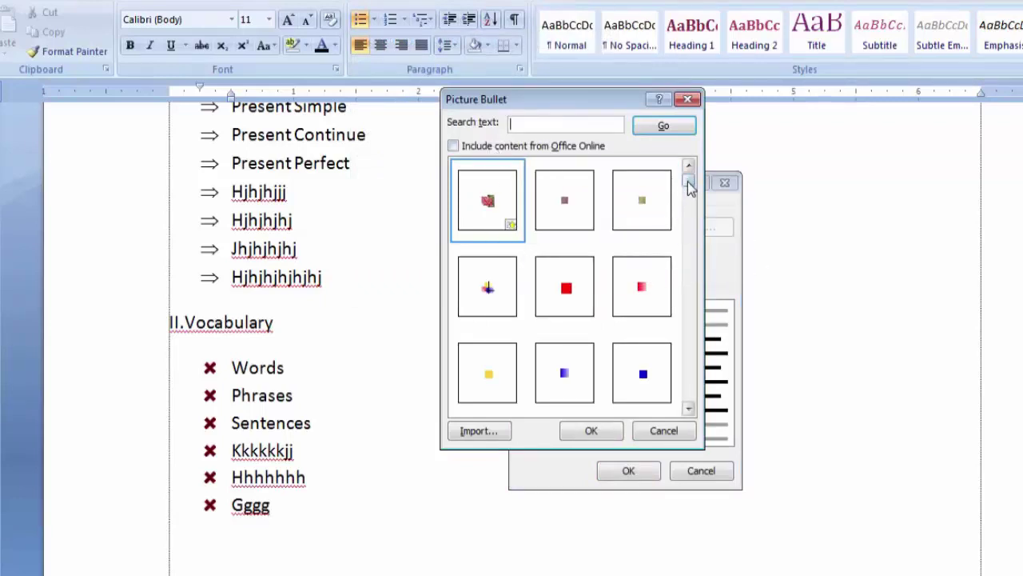
pyautogui.moveTo(690, 185); pyautogui.dragTo(690, 289)
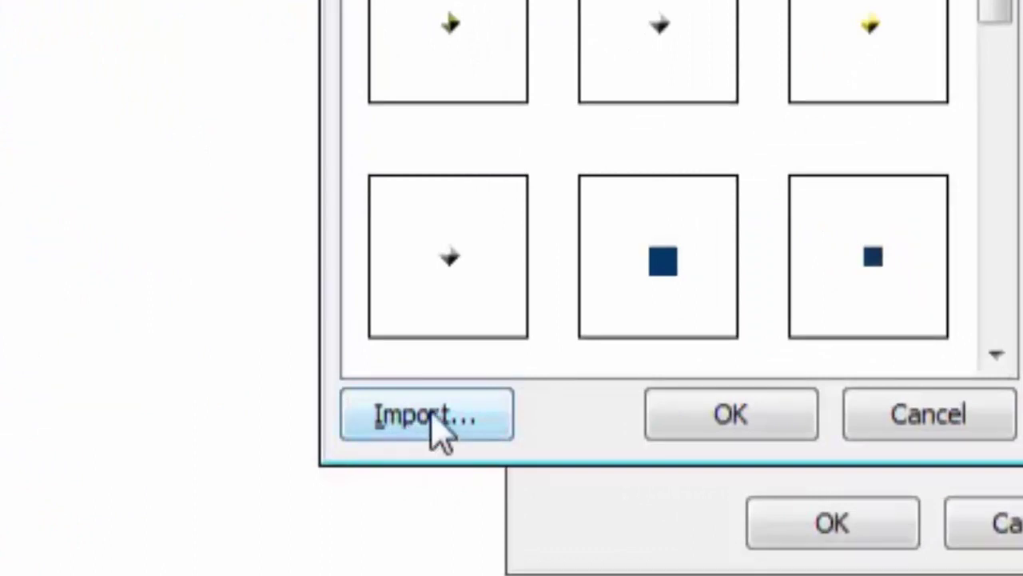
# Step: Import Penguins.jpg from Sample Pictures and accept it as the new picture bullet
pyautogui.click(428, 417)
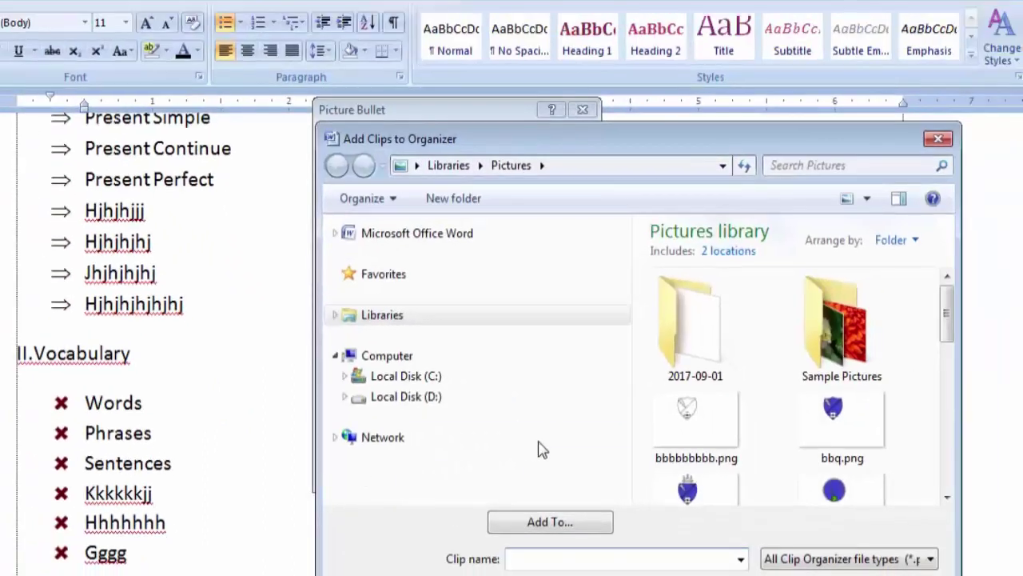
pyautogui.moveTo(947, 320)
pyautogui.mouseDown()
pyautogui.moveTo(952, 447)
pyautogui.moveTo(945, 320)
pyautogui.mouseUp()
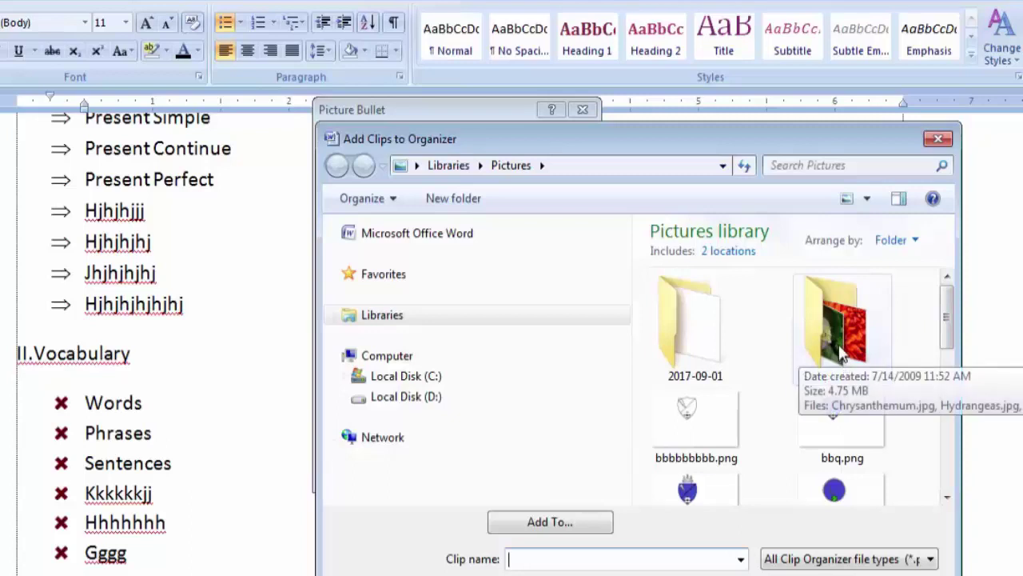
pyautogui.doubleClick(841, 360)
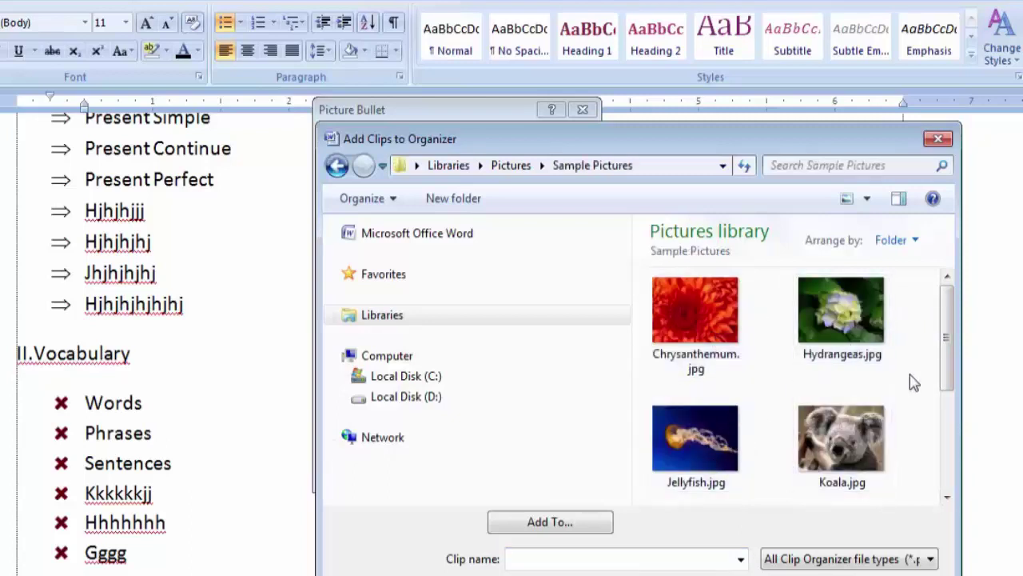
pyautogui.moveTo(947, 358); pyautogui.dragTo(946, 438)
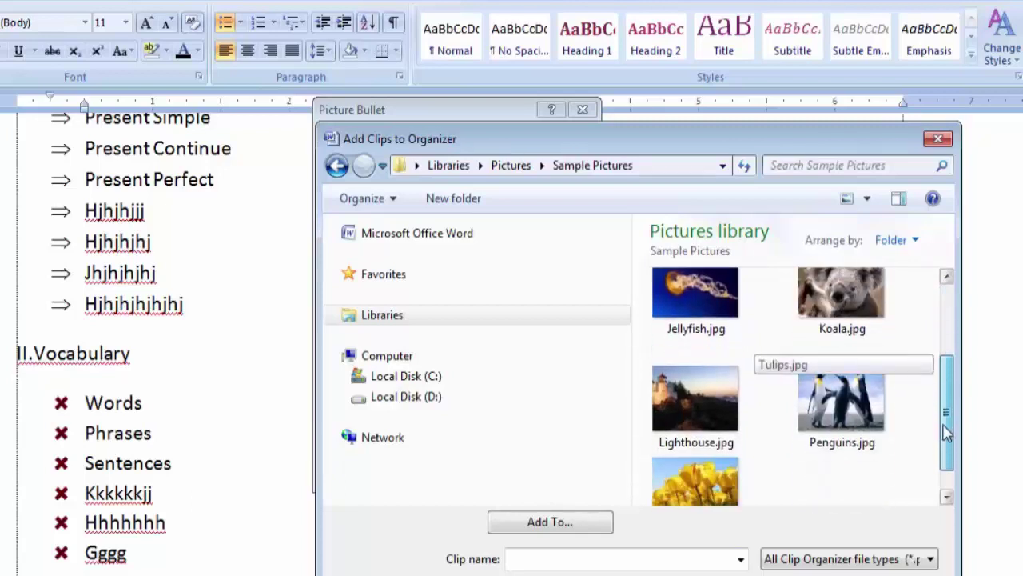
pyautogui.moveTo(853, 408)
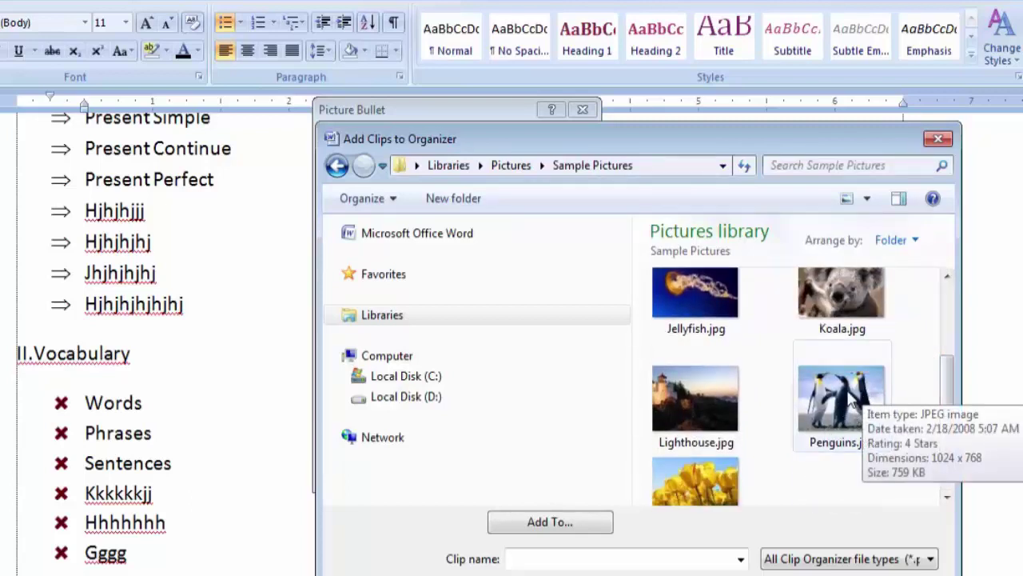
pyautogui.click(807, 444)
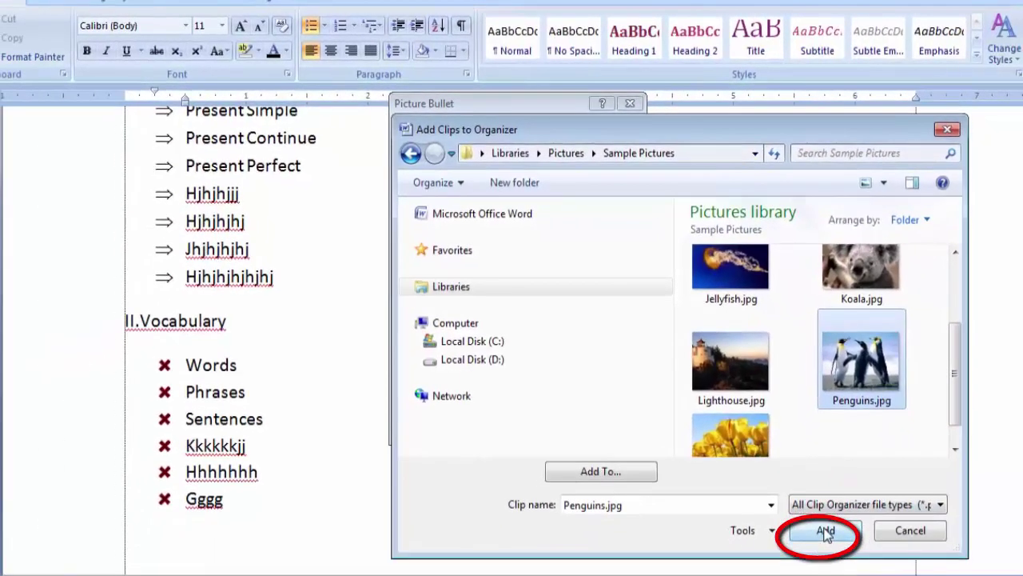
pyautogui.click(806, 570)
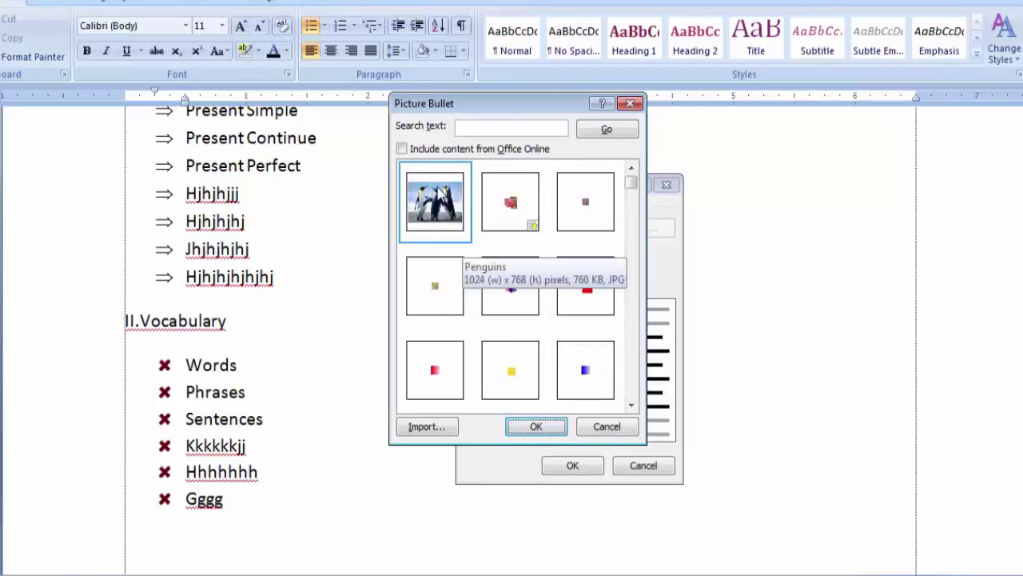
pyautogui.click(536, 428)
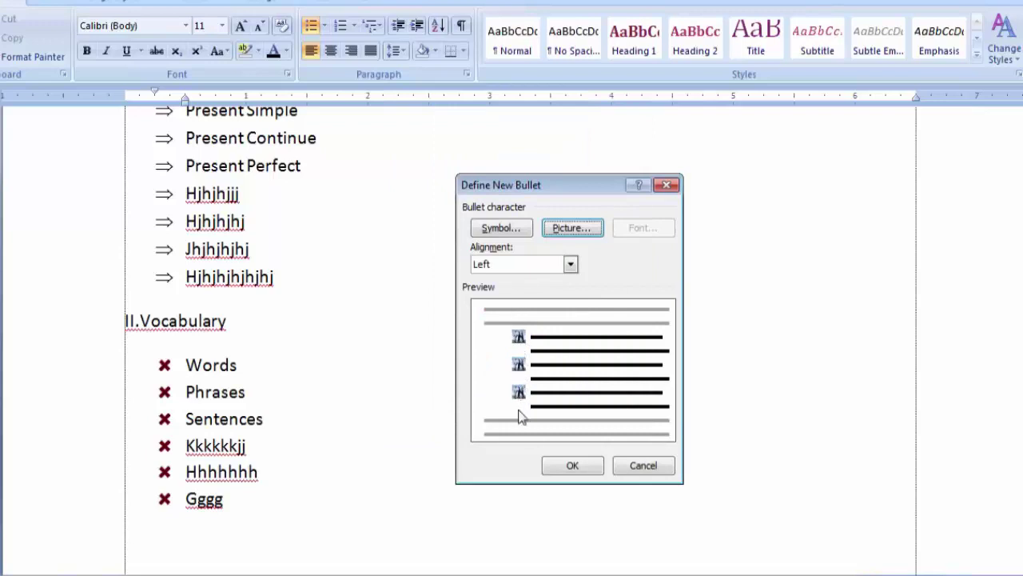
# Step: Apply the penguin bullet to all Vocabulary items, then reopen and close Define New Bullet unchanged
pyautogui.click(573, 467)
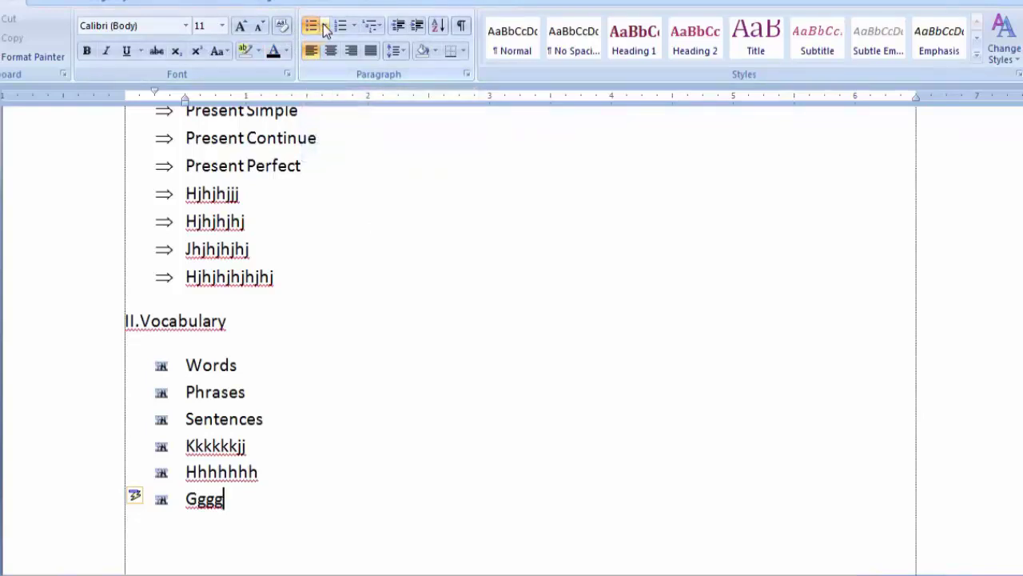
pyautogui.click(323, 27)
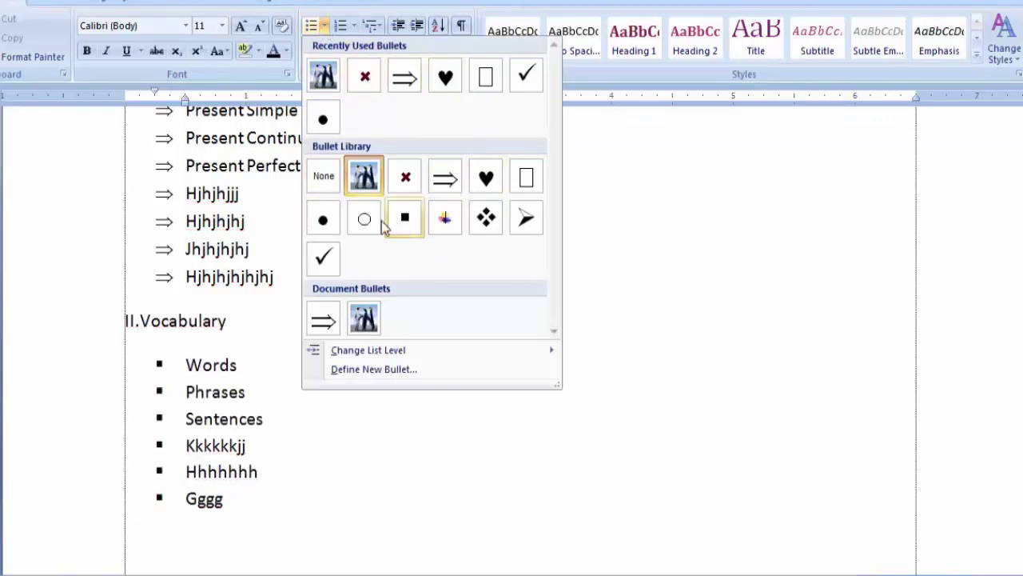
pyautogui.click(365, 371)
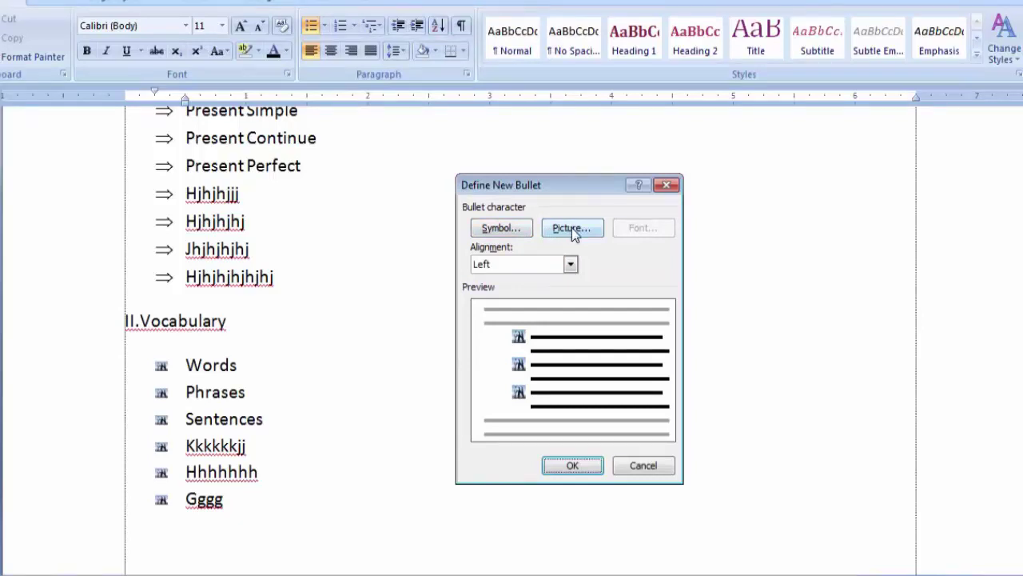
pyautogui.click(668, 186)
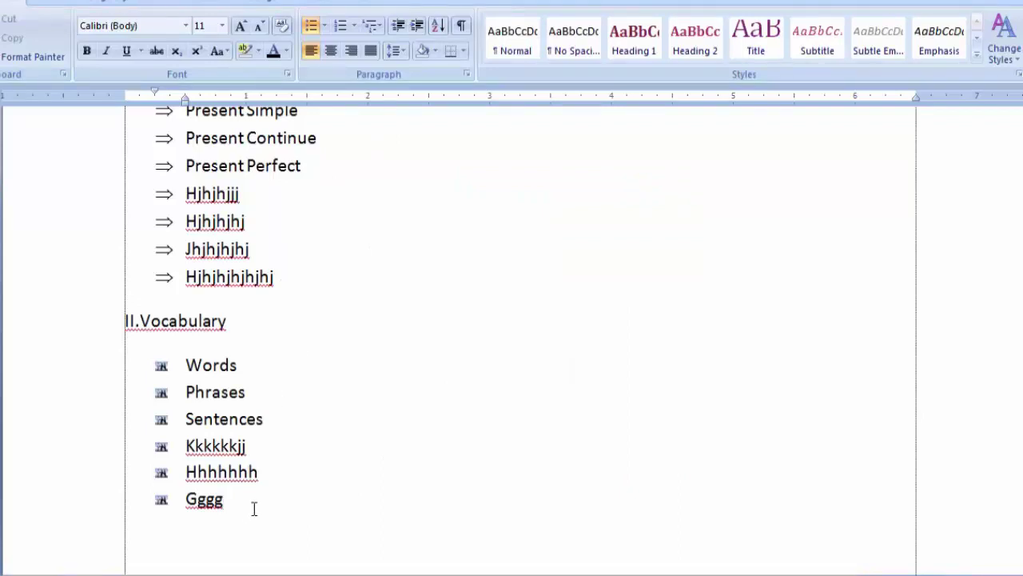
# Step: End the vocabulary list and type the heading 'III. Farming in Cambodia' below it
pyautogui.press('Return')
pyautogui.scroll(-2, 532, 315)
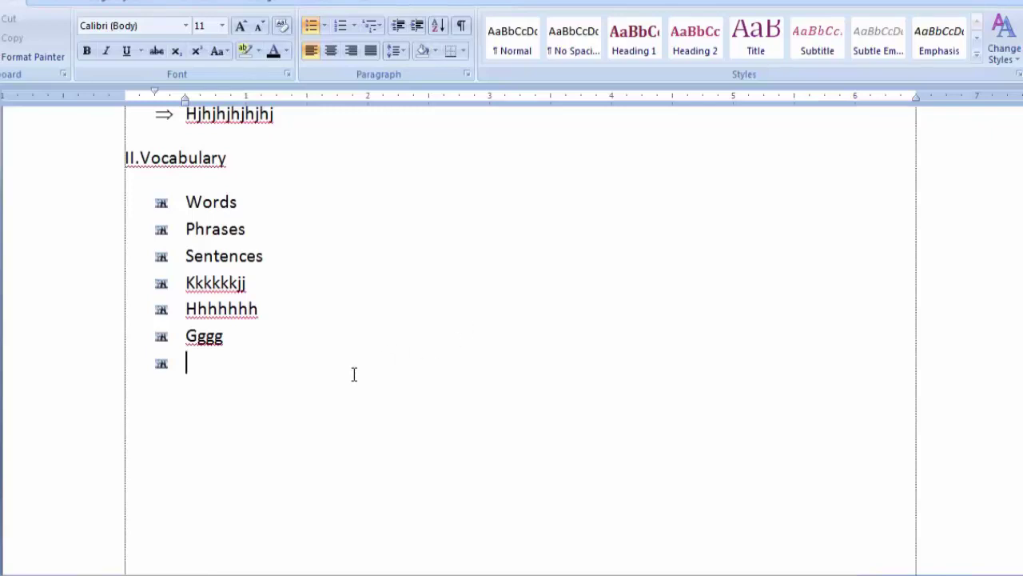
pyautogui.press('BackSpace')
pyautogui.press('BackSpace')
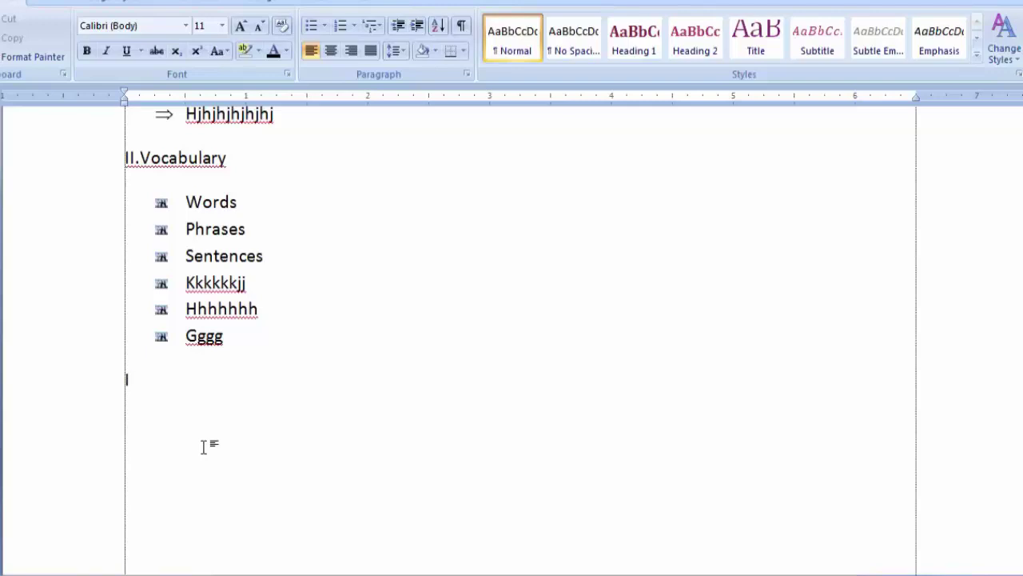
pyautogui.write('III.')
pyautogui.scroll(-2, 520, 336)
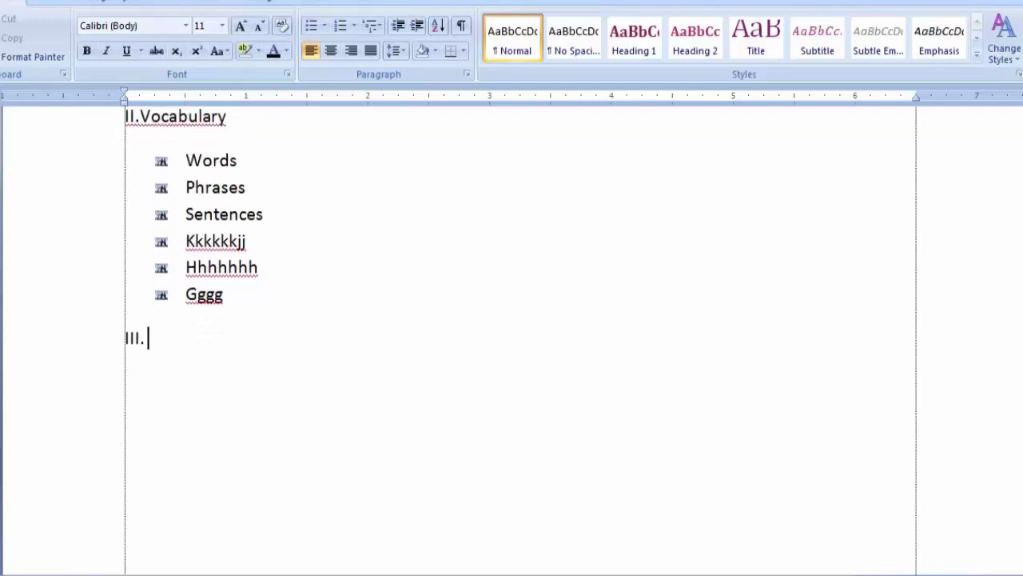
pyautogui.scroll(-1, 520, 336)
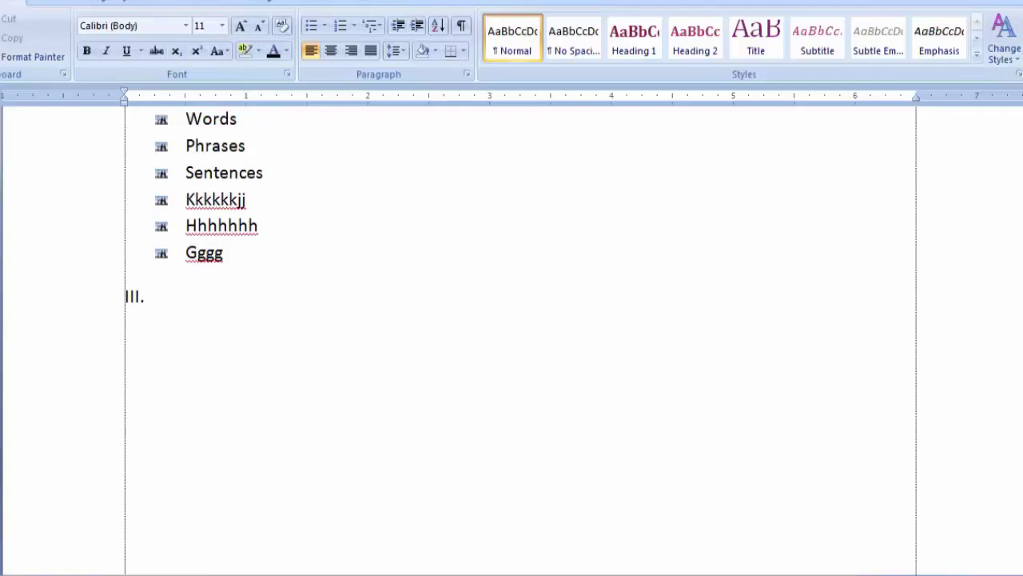
pyautogui.write('F')
pyautogui.write('armi')
pyautogui.write('ng')
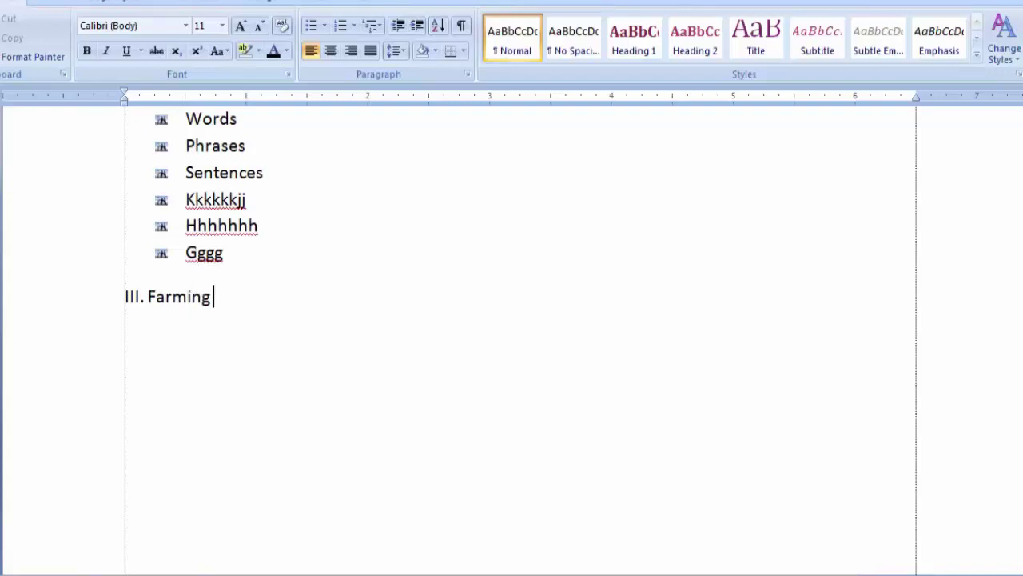
pyautogui.write(' in Cam')
pyautogui.write('bod')
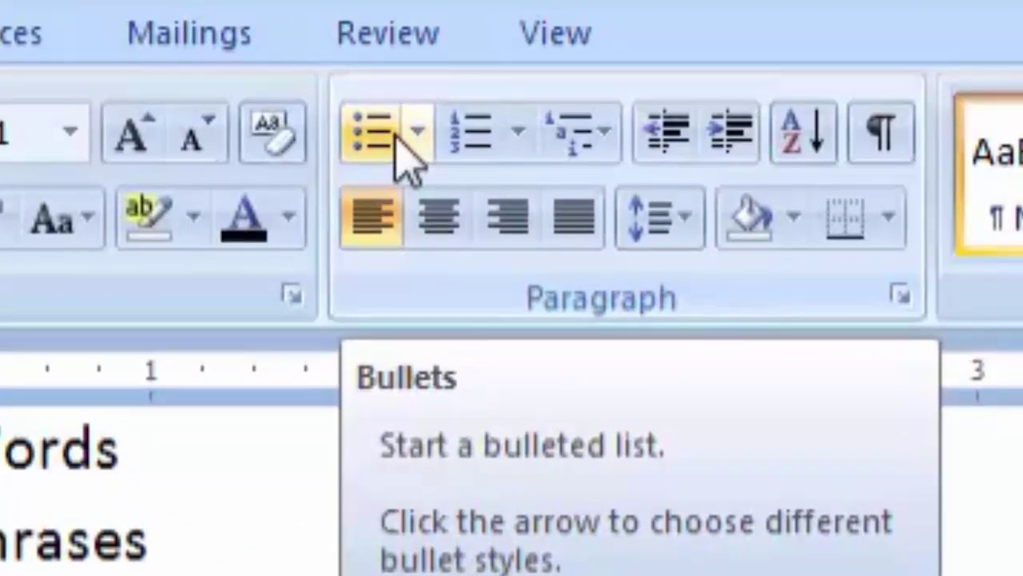
# Step: Start a 1. 2. 3. numbered list under the heading from the Numbering Library
pyautogui.click(520, 137)
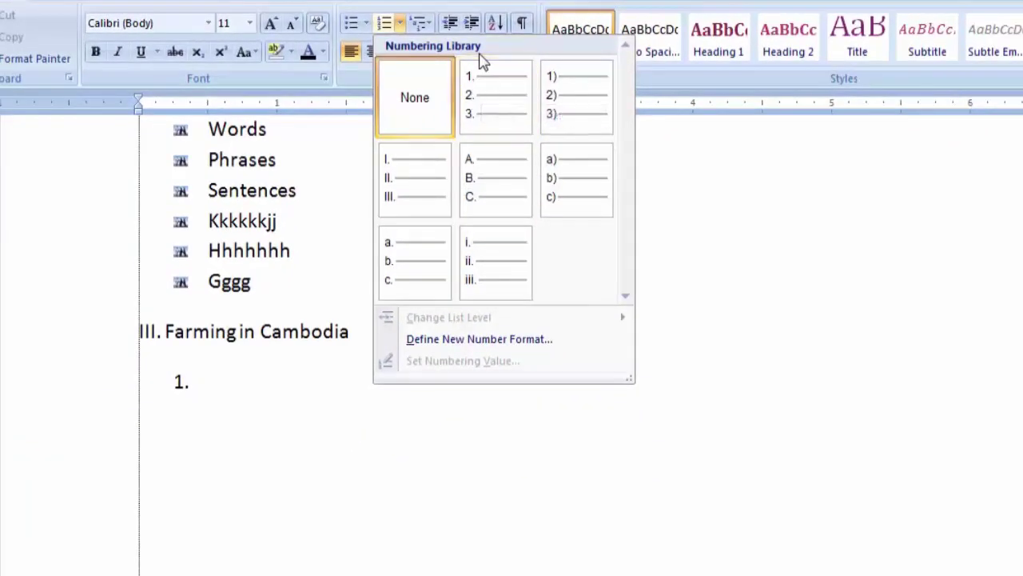
pyautogui.click(494, 102)
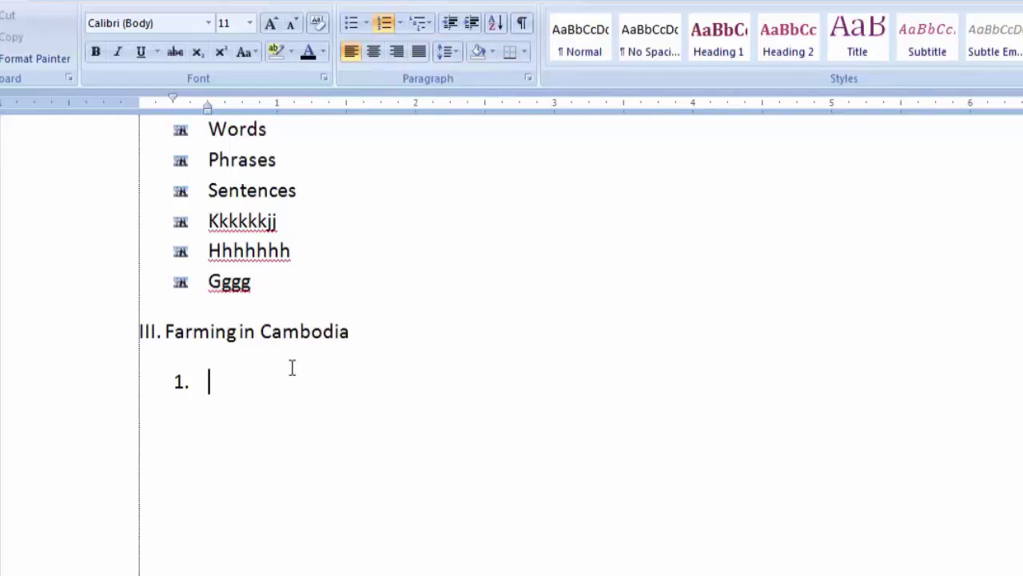
# Step: Enter numbered items Growing, Vegetables, Kkkkkk, Dfdfdfd and Dfdfdfdf, leaving an empty sixth item
pyautogui.write('Gro')
pyautogui.write('wing')
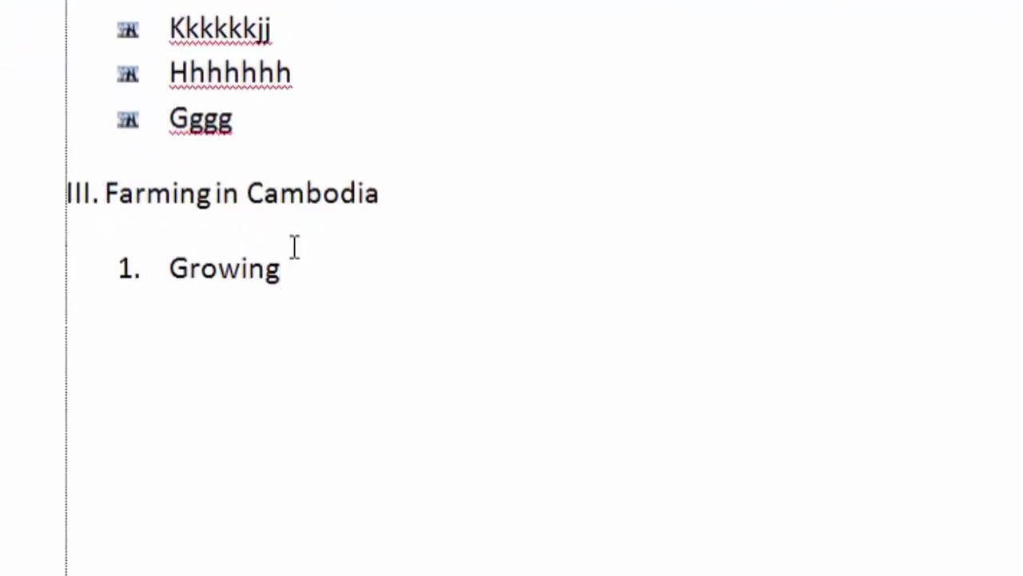
pyautogui.press('Return')
pyautogui.write('veg')
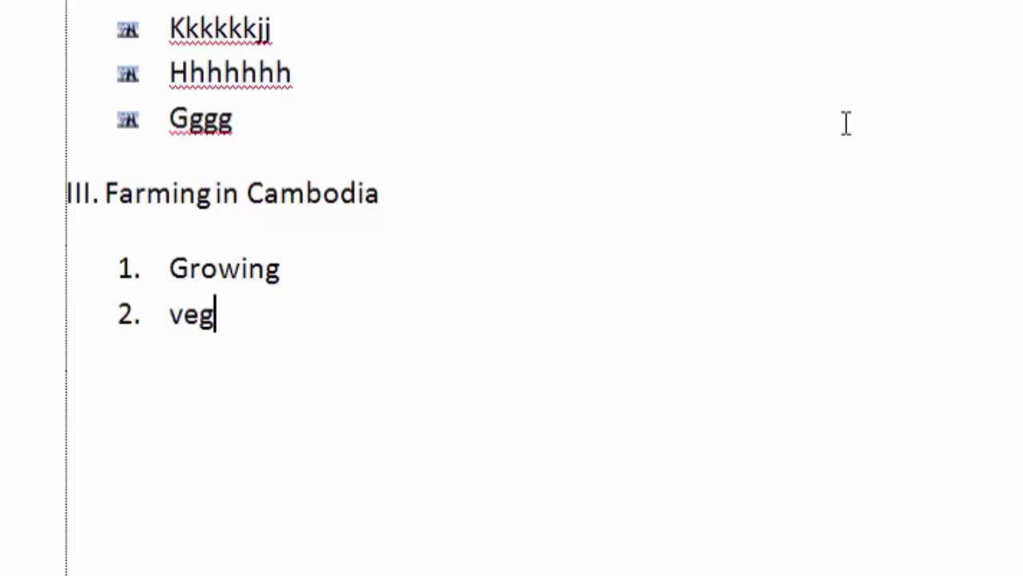
pyautogui.write('eta')
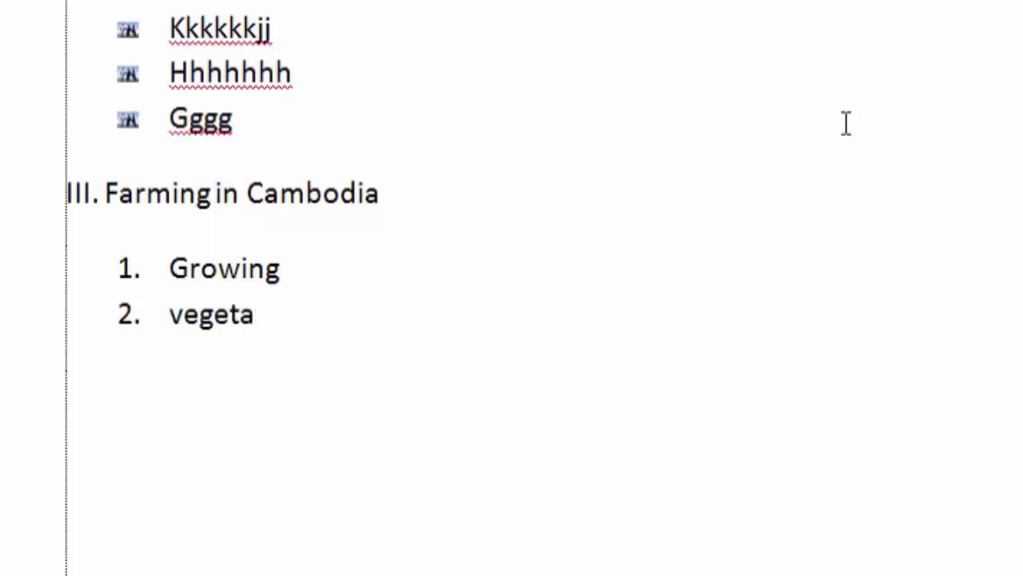
pyautogui.write('bles')
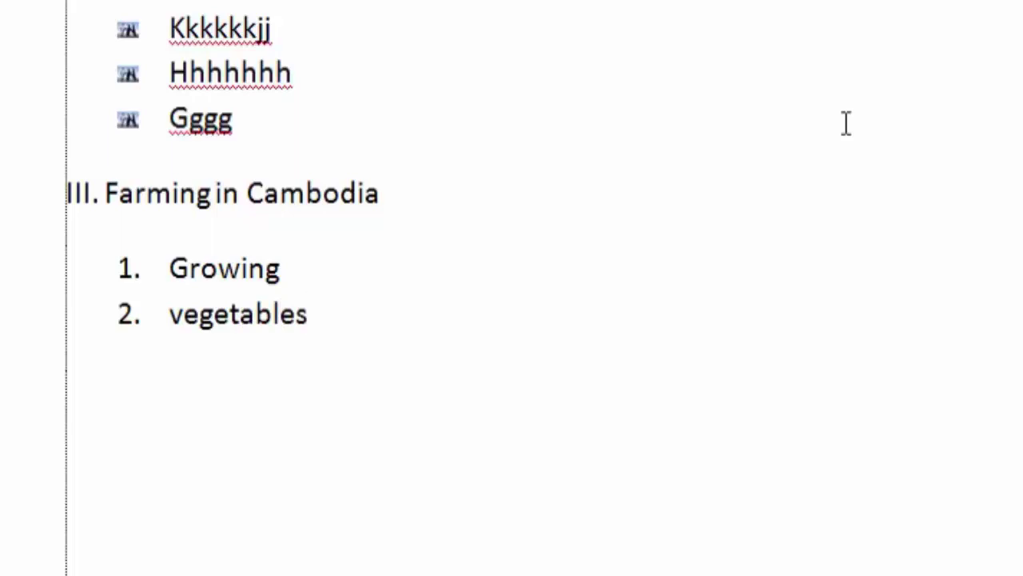
pyautogui.press('Return')
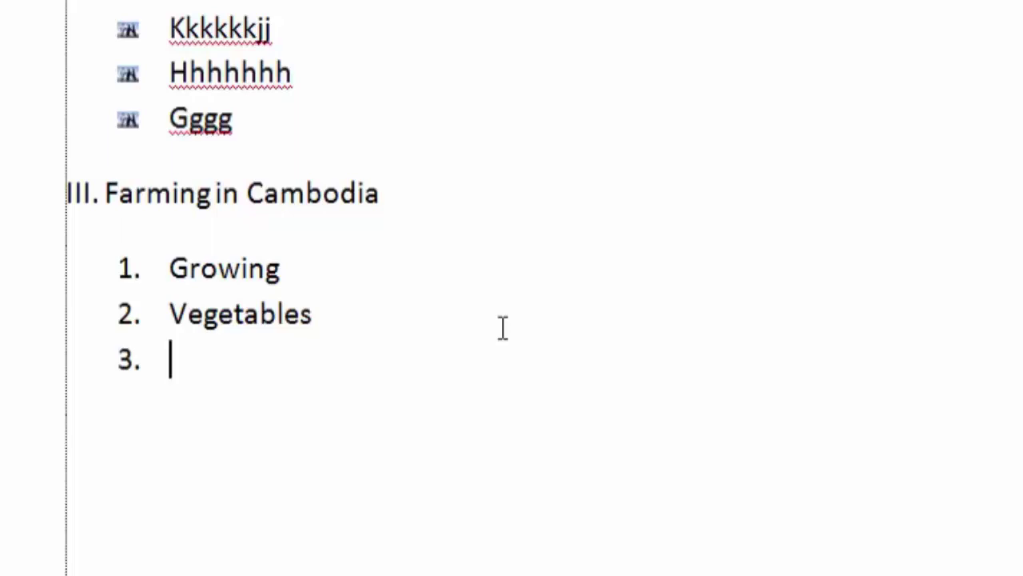
pyautogui.write('kkkkkk')
pyautogui.press('Return')
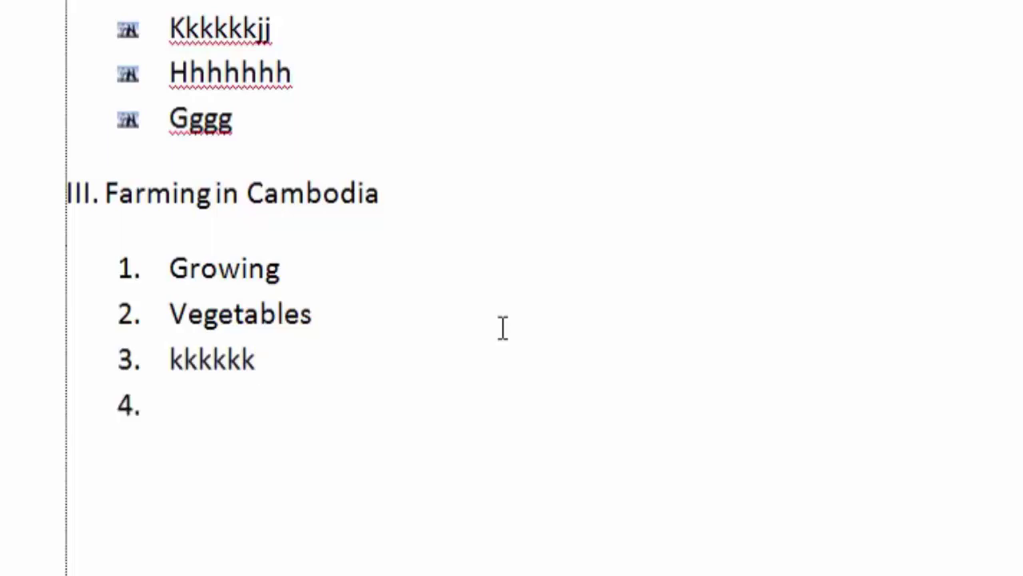
pyautogui.write('dfdfdfd')
pyautogui.press('Return')
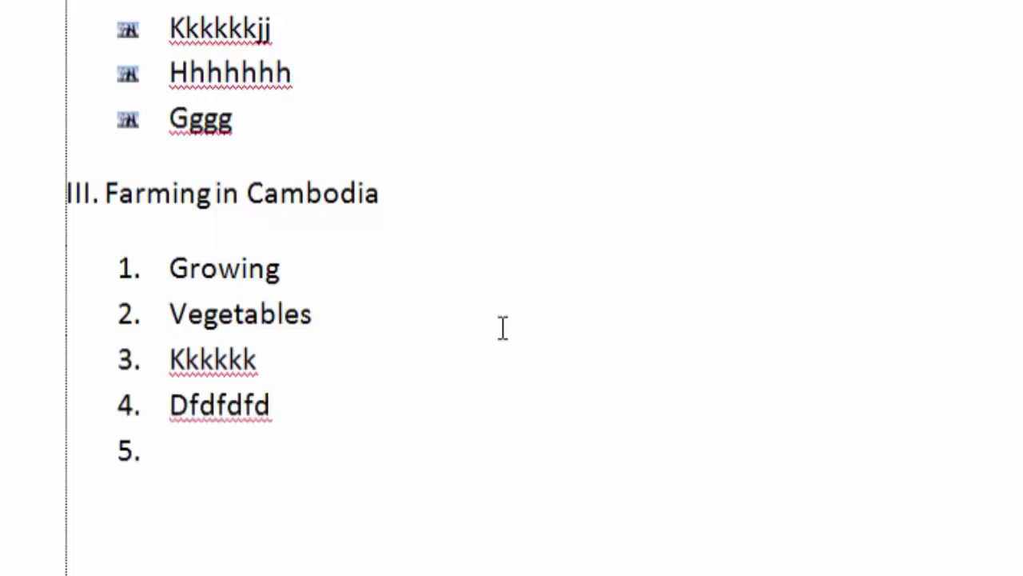
pyautogui.write('dfdfdfdf')
pyautogui.press('Return')
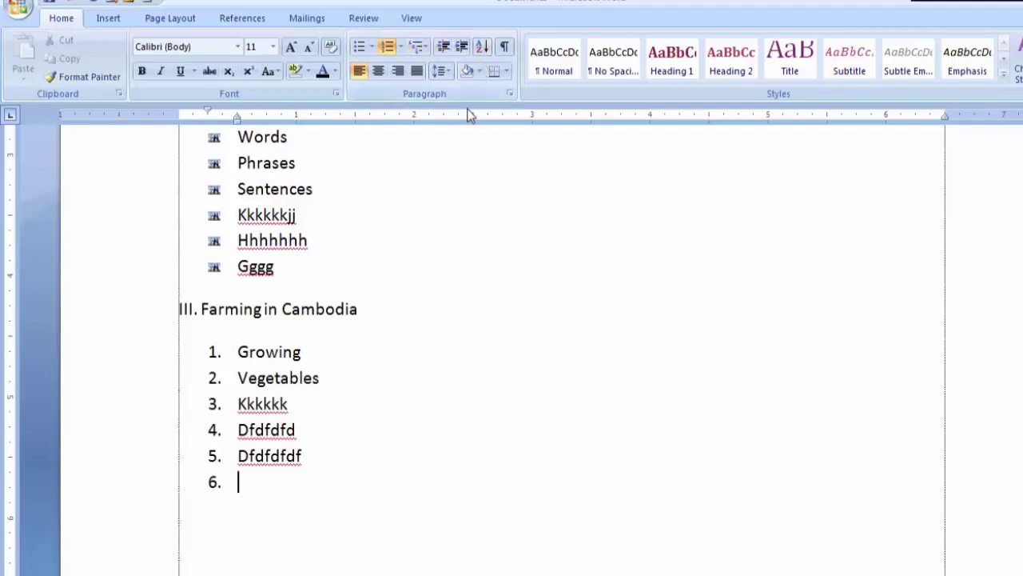
# Step: Remove the empty sixth number and place the cursor at the end of item 5
pyautogui.press('BackSpace')
pyautogui.press('BackSpace')
pyautogui.press('BackSpace')
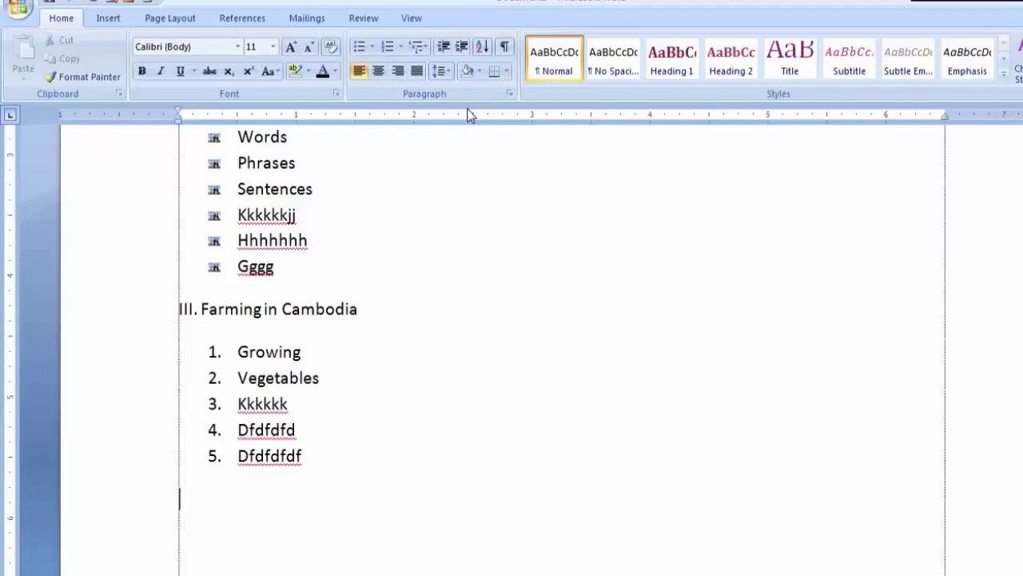
pyautogui.click(398, 47)
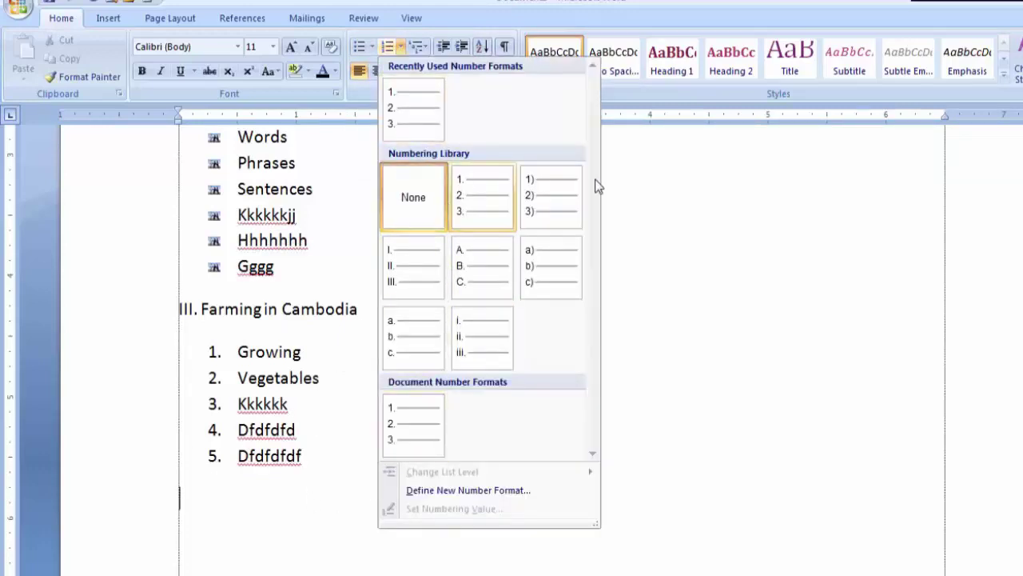
pyautogui.click(292, 507)
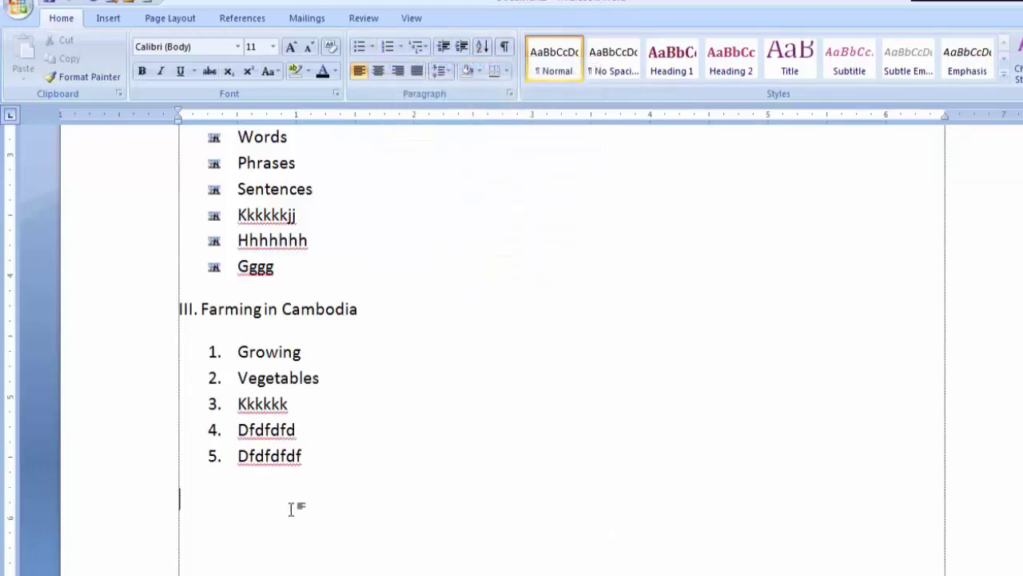
pyautogui.click(316, 459)
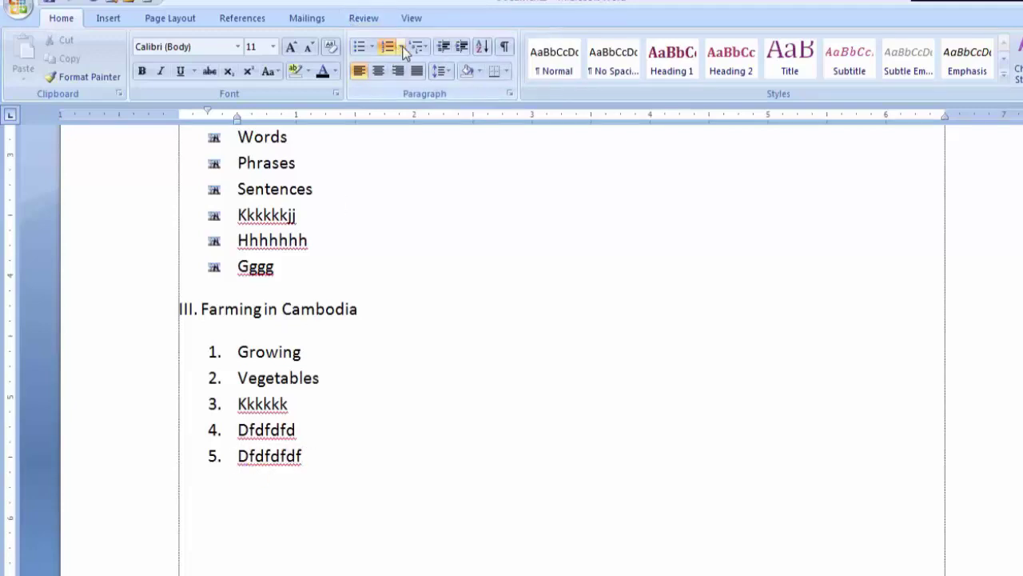
# Step: Try a) and I. numbering formats on the list, then restore 1. 2. 3. numbering
pyautogui.click(403, 48)
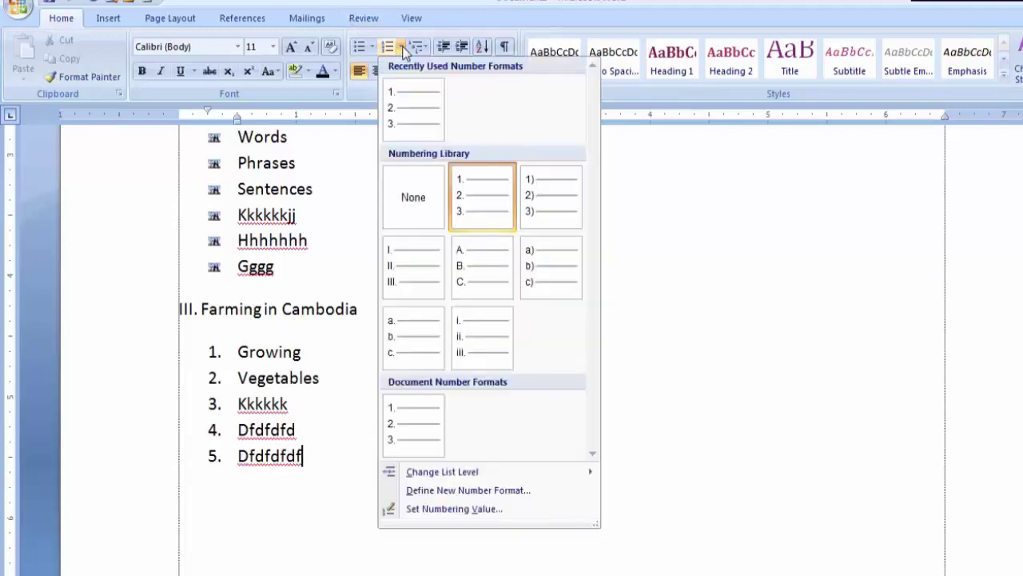
pyautogui.click(540, 266)
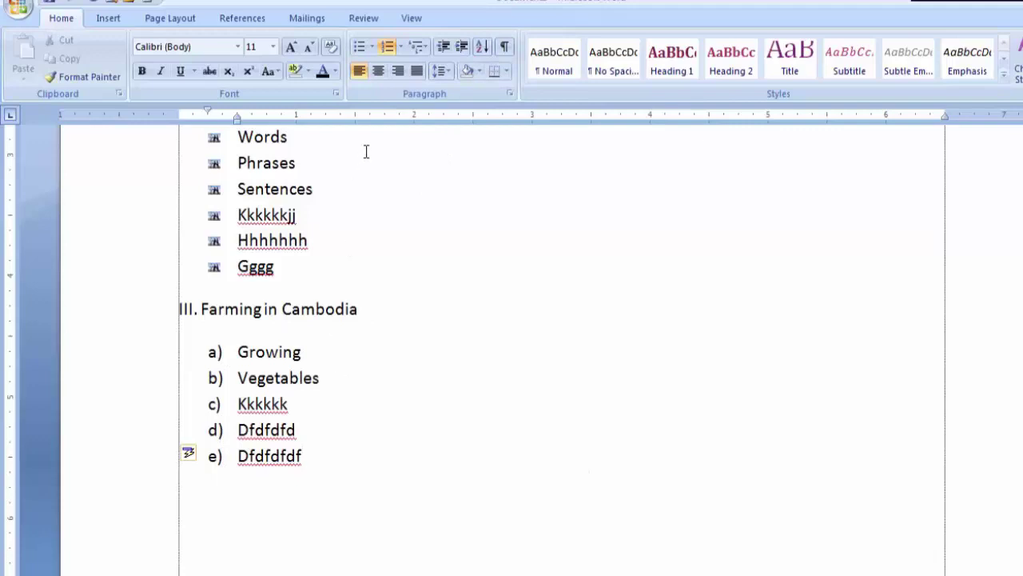
pyautogui.click(402, 48)
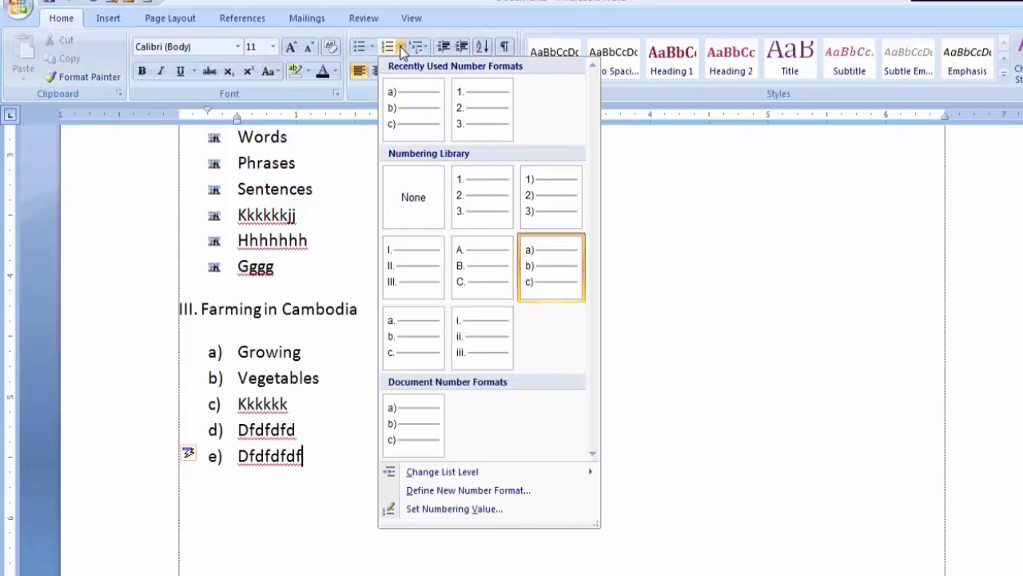
pyautogui.click(418, 269)
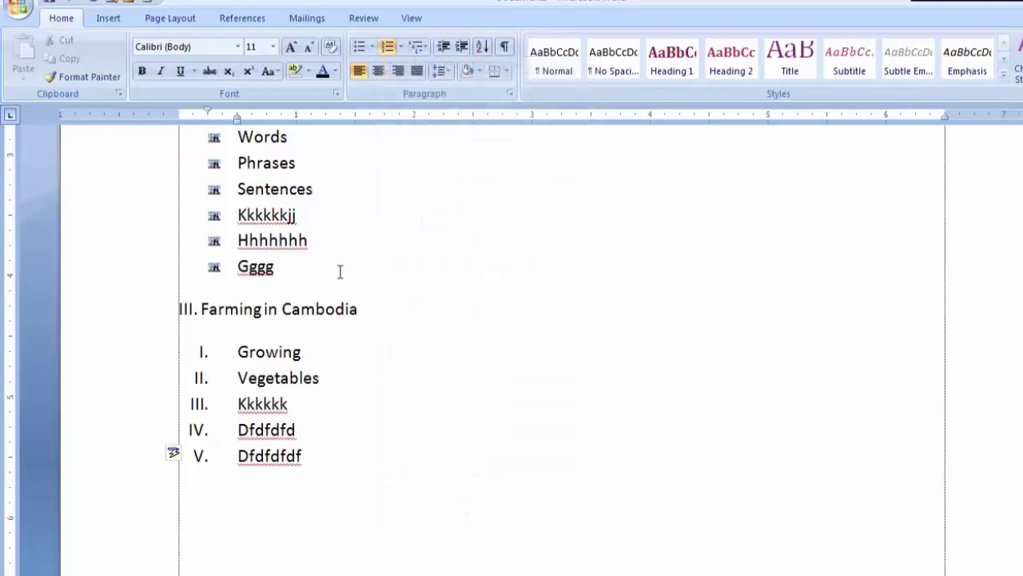
pyautogui.click(401, 47)
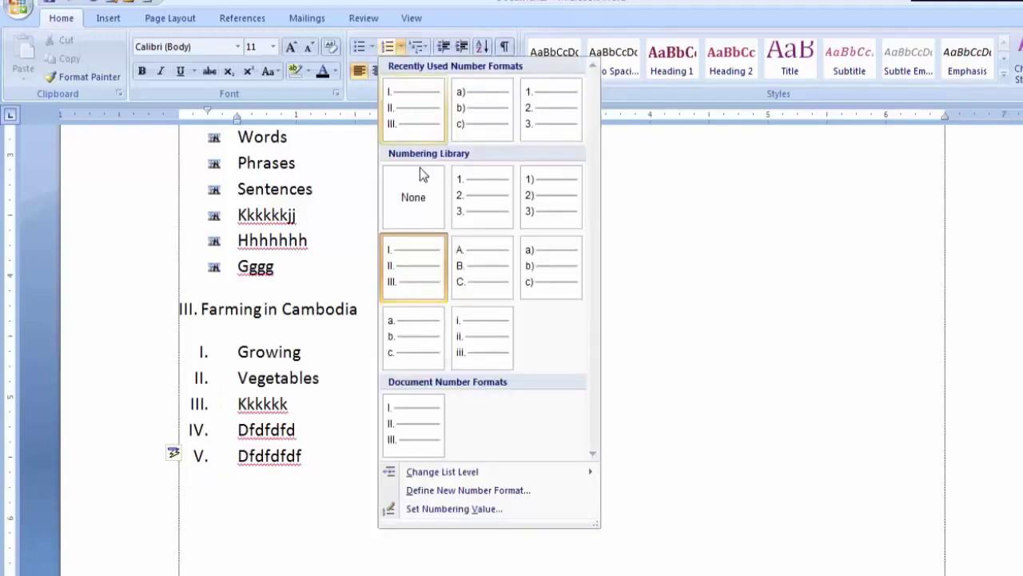
pyautogui.moveTo(446, 471)
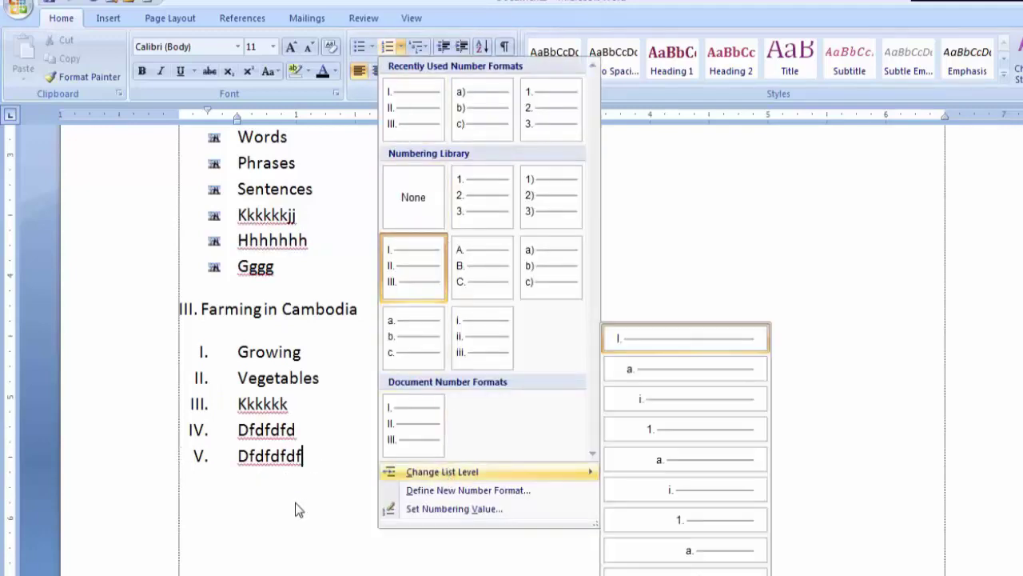
pyautogui.click(471, 201)
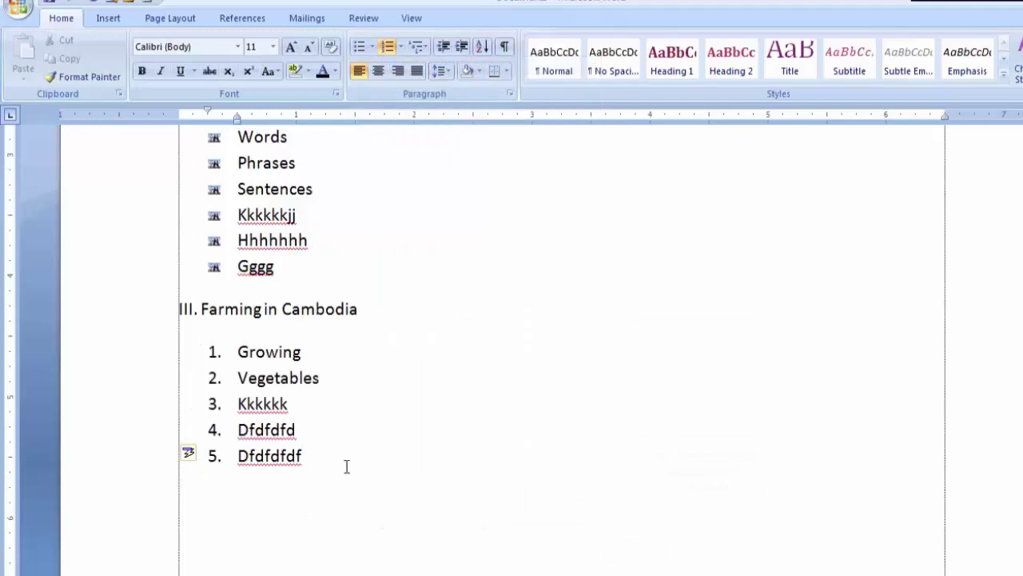